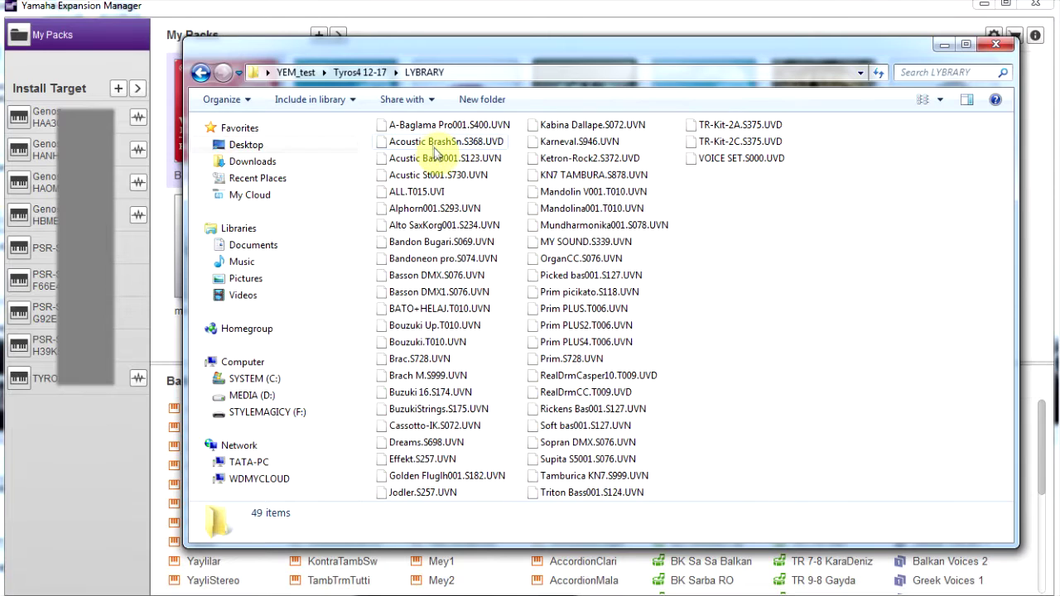
- Import the ALL.T015.UVI library file from the LYBRARY folder of Tyros4 12-17 as a new pack
left_click(418, 196)
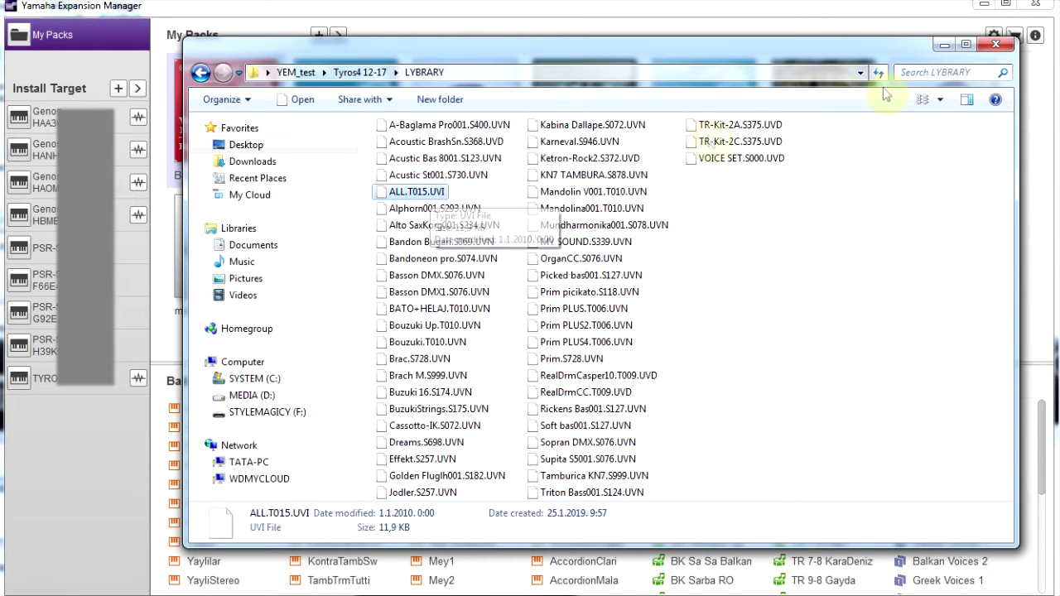
left_click(942, 44)
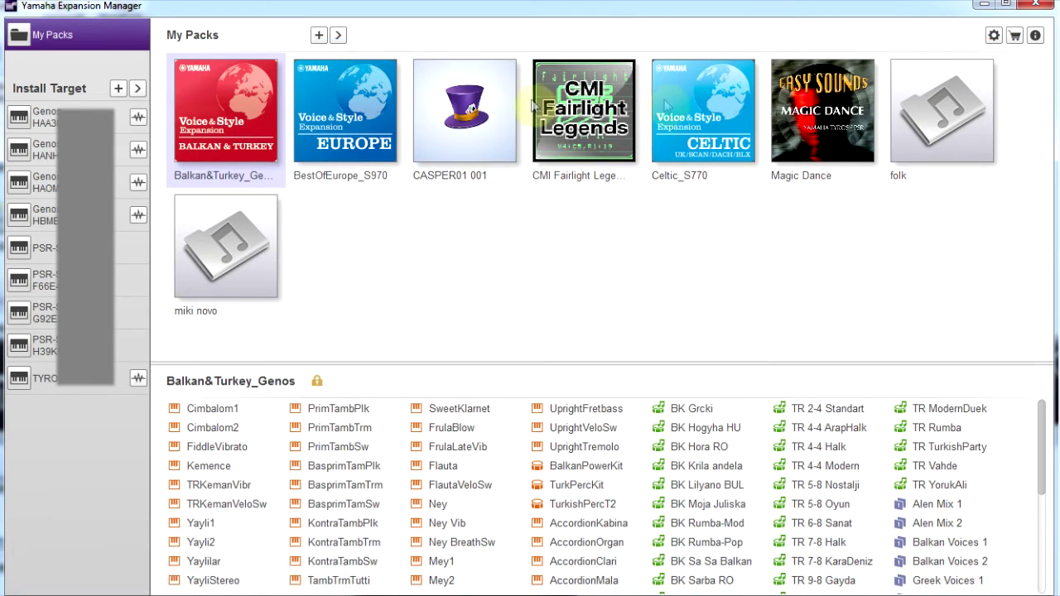
left_click(319, 36)
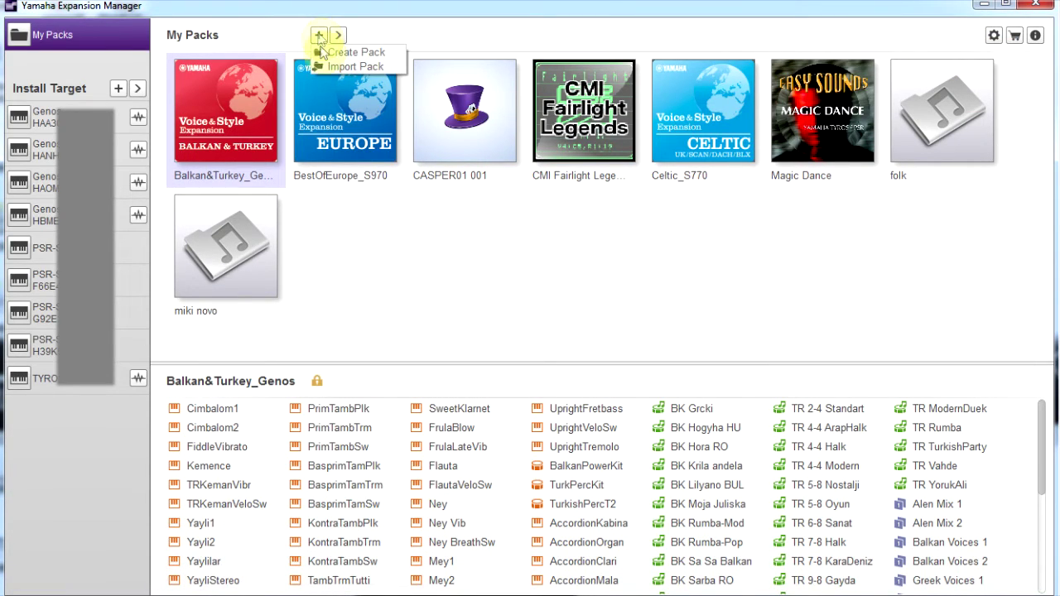
left_click(348, 66)
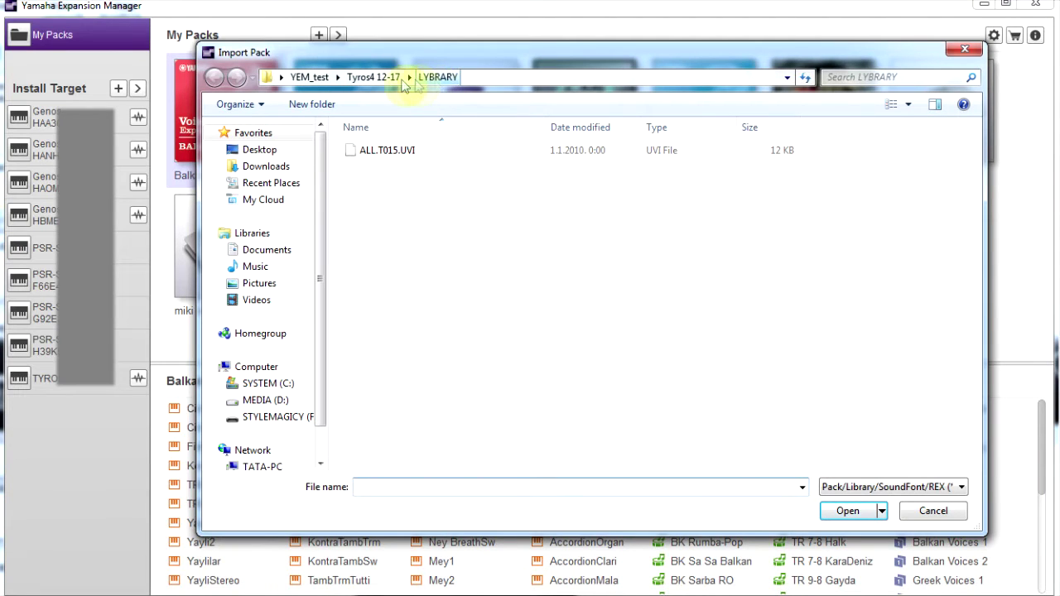
left_click(389, 77)
double_click(382, 150)
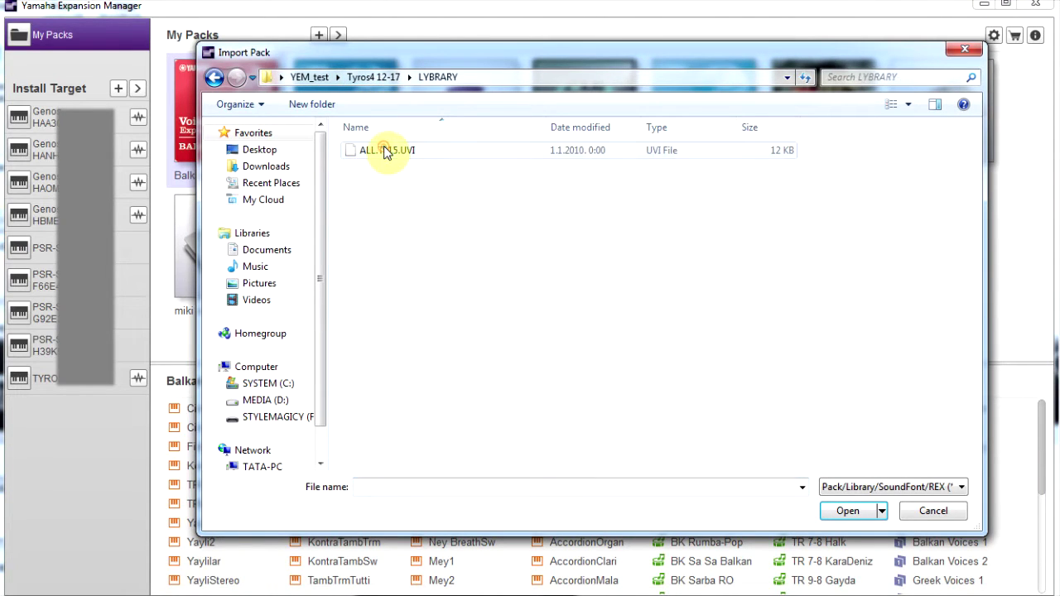
left_click(384, 151)
left_click(846, 511)
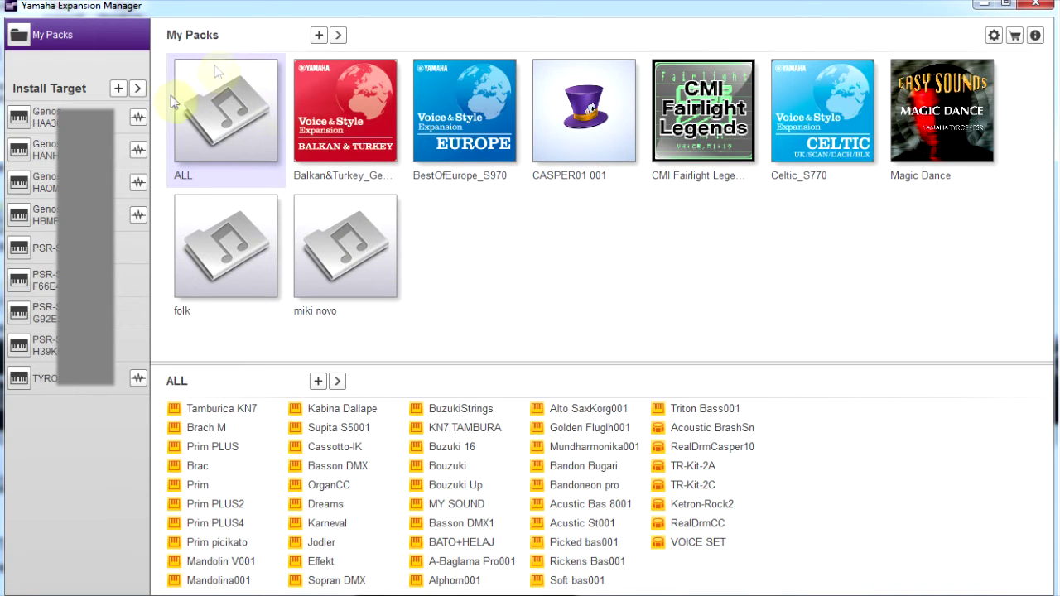
- Rename the imported ALL pack as Ty4-YEM
double_click(222, 92)
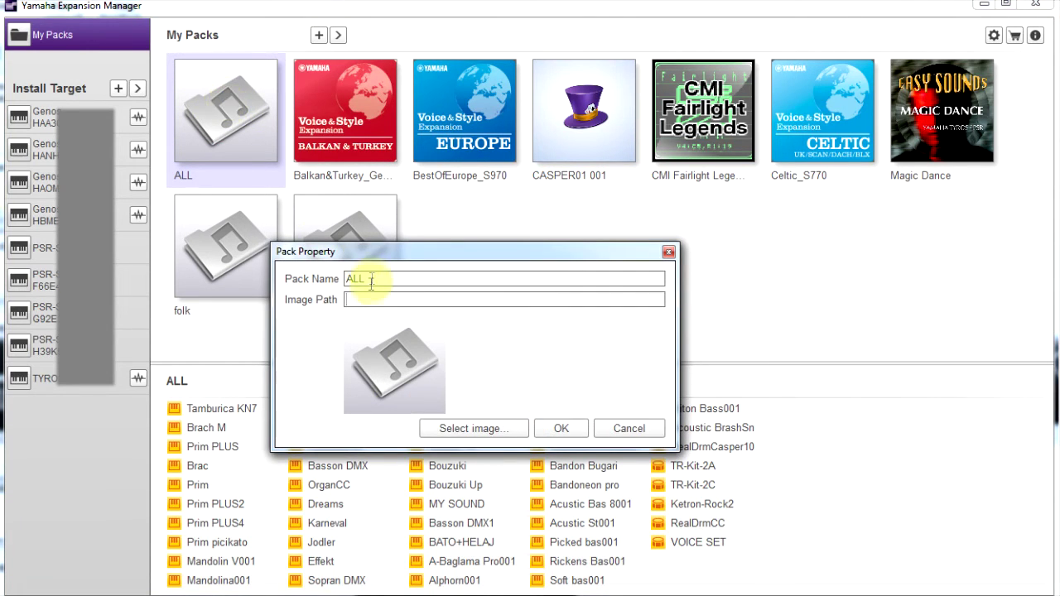
left_click_drag(371, 281, 342, 281)
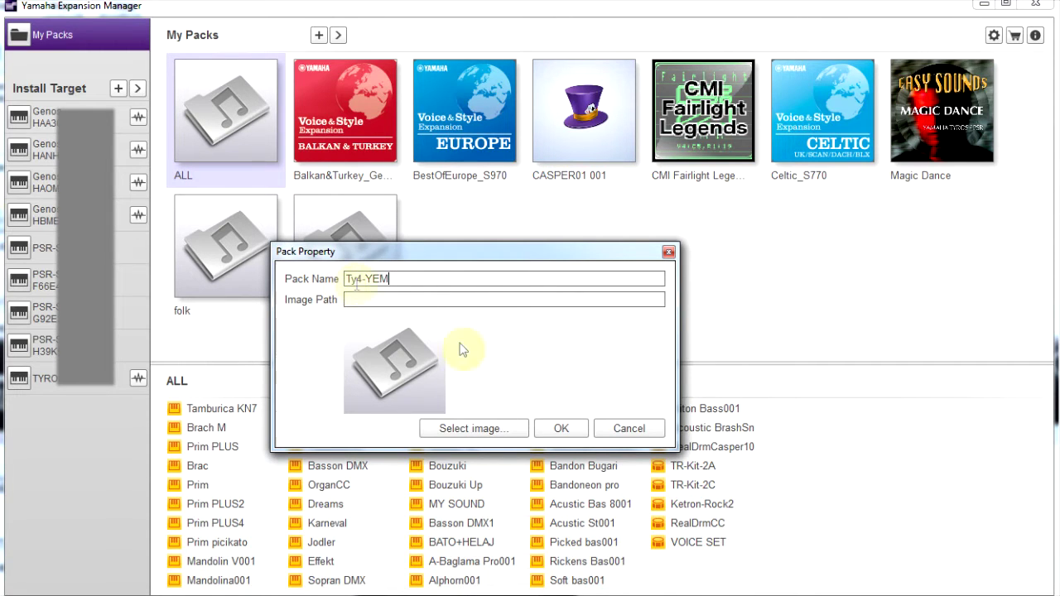
left_click(553, 428)
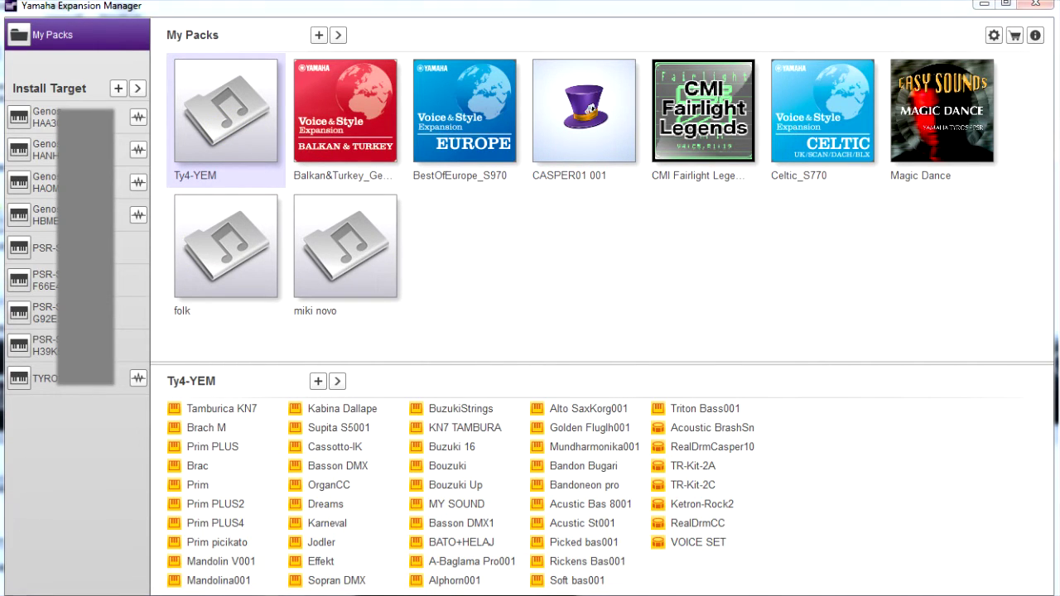
- Switch to the LYBRARY folder window and compare its voice files, through VOICE SET.S000.UVD, with the pack's content list
key("alt+Tab")
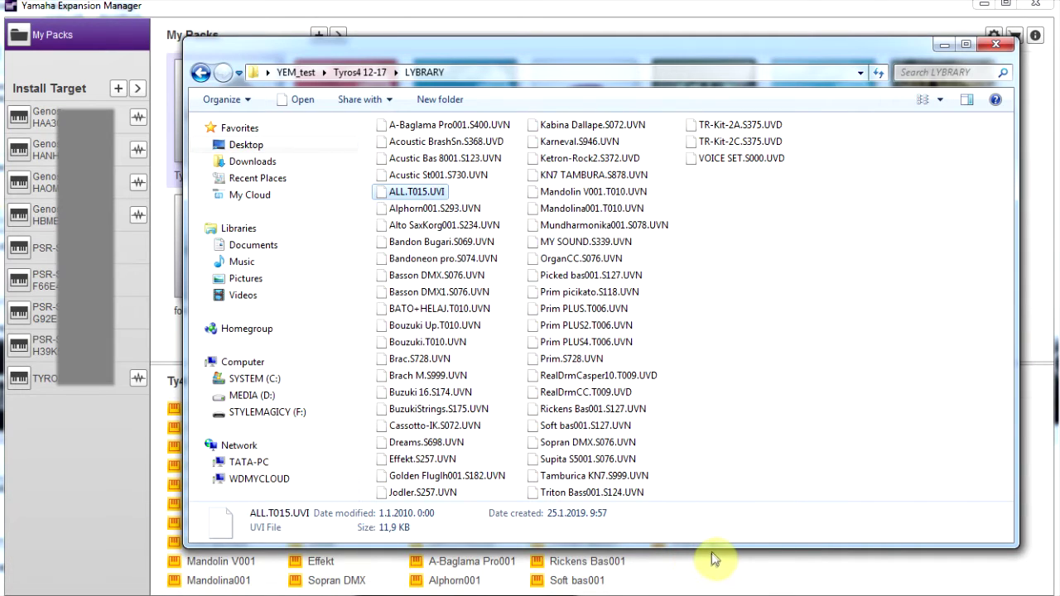
left_click_drag(711, 545, 729, 344)
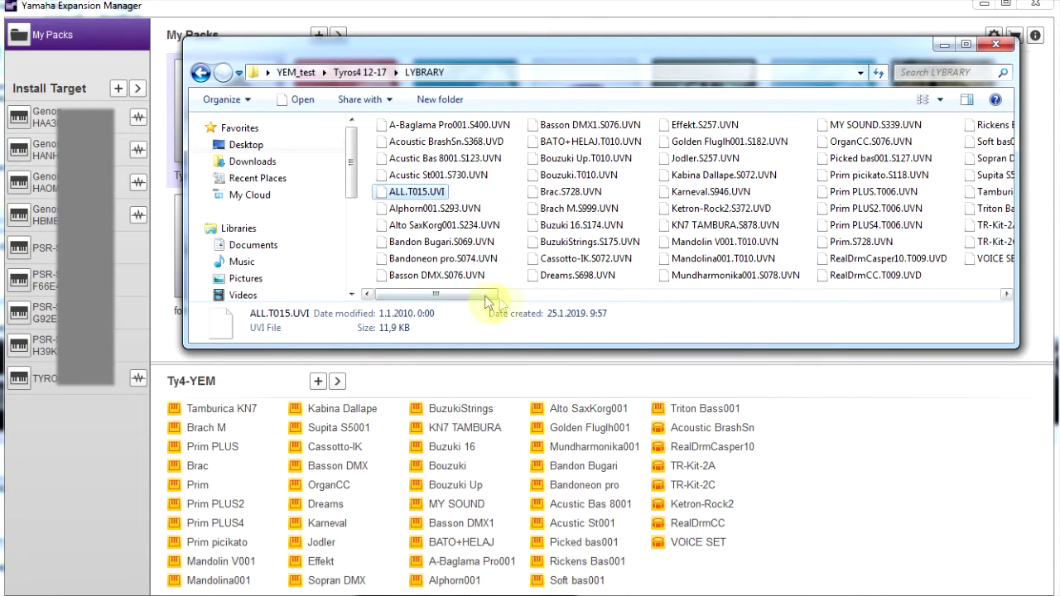
left_click_drag(484, 296, 726, 296)
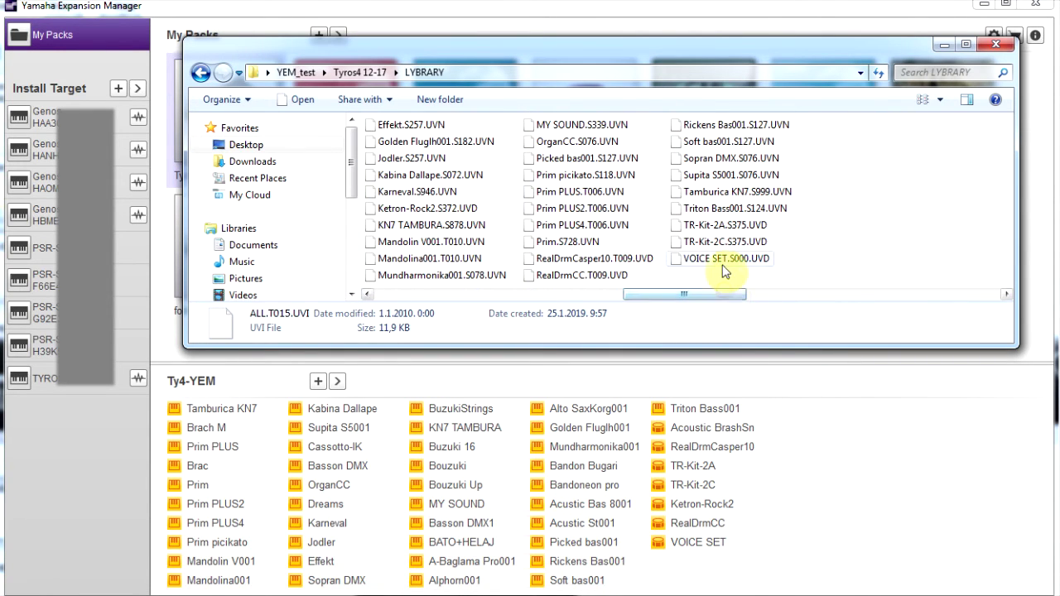
left_click(723, 262)
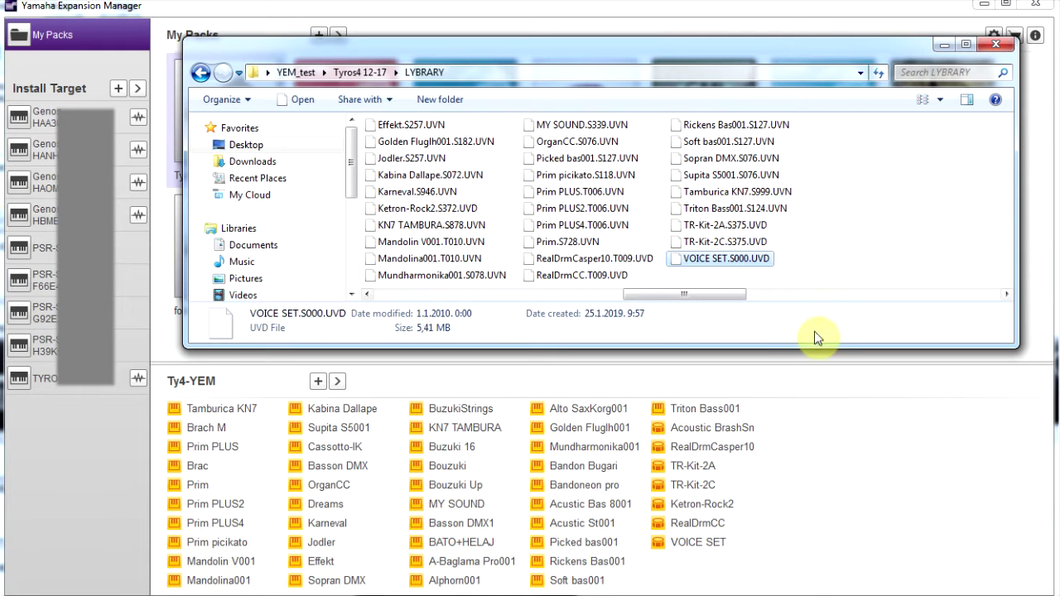
left_click_drag(812, 351, 807, 513)
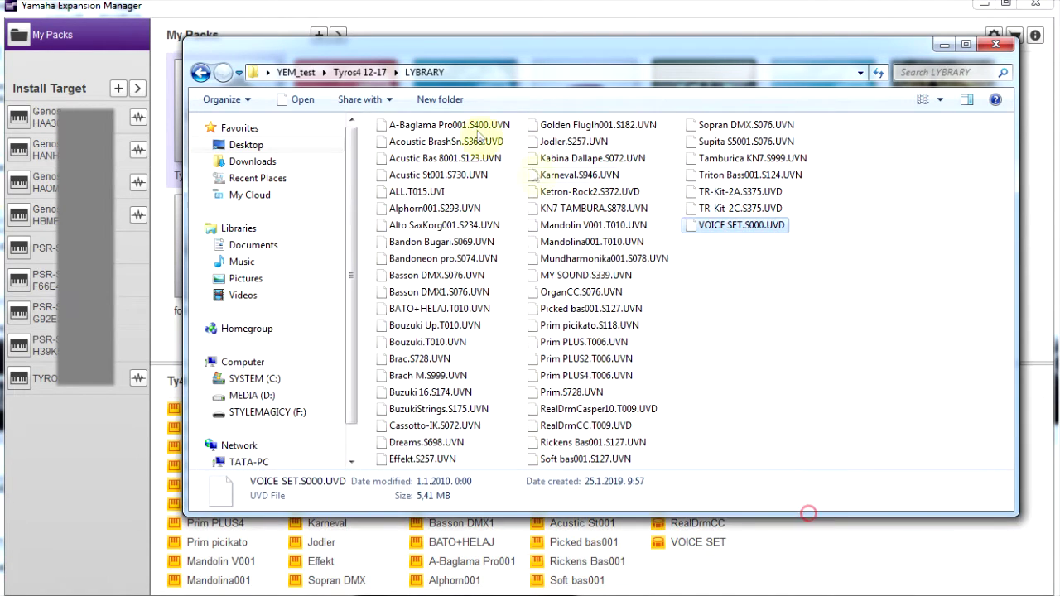
- Look through the USR STY, USR REG and USR MPC folders of Tyros4 12-17, and minimize the folder window
left_click(352, 72)
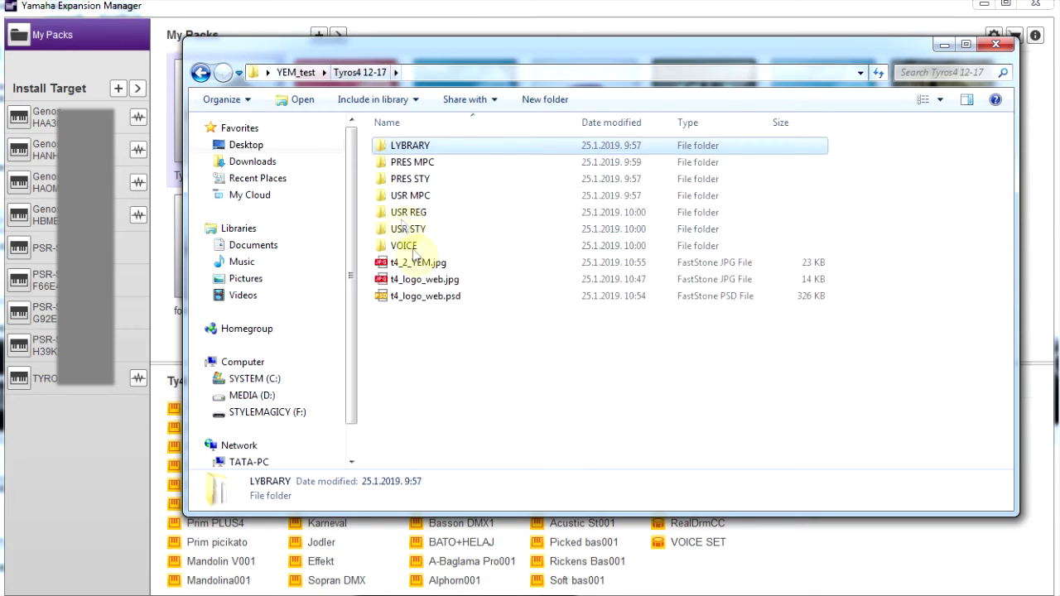
double_click(416, 230)
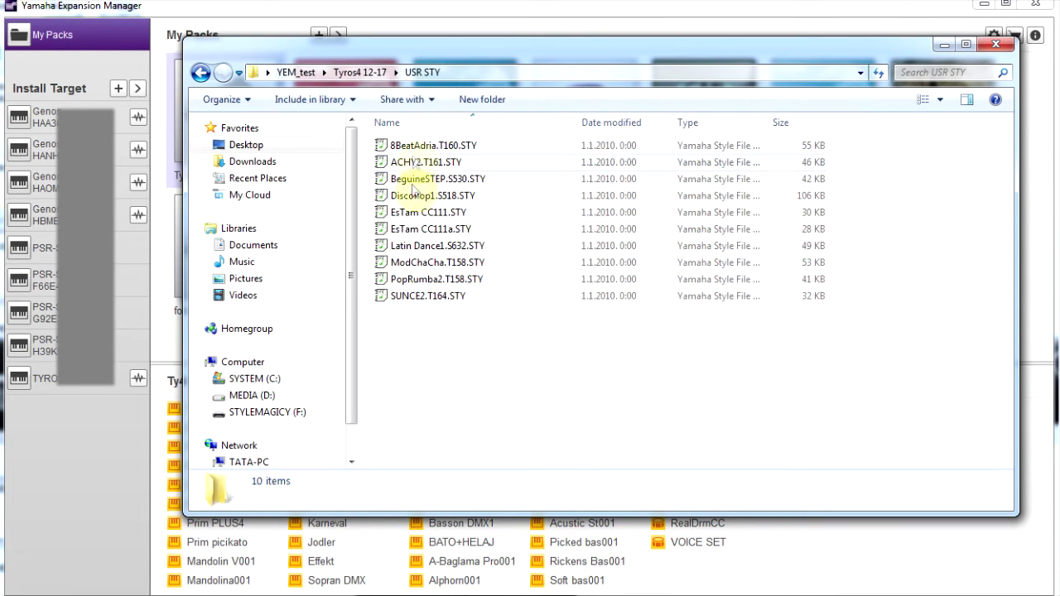
left_click(386, 73)
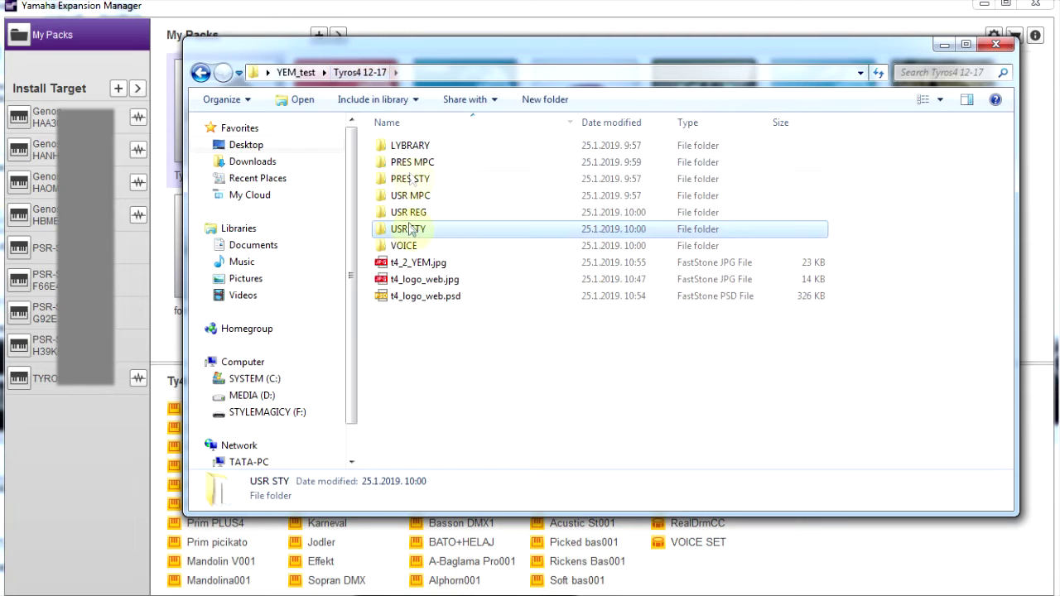
left_click(416, 215)
double_click(416, 214)
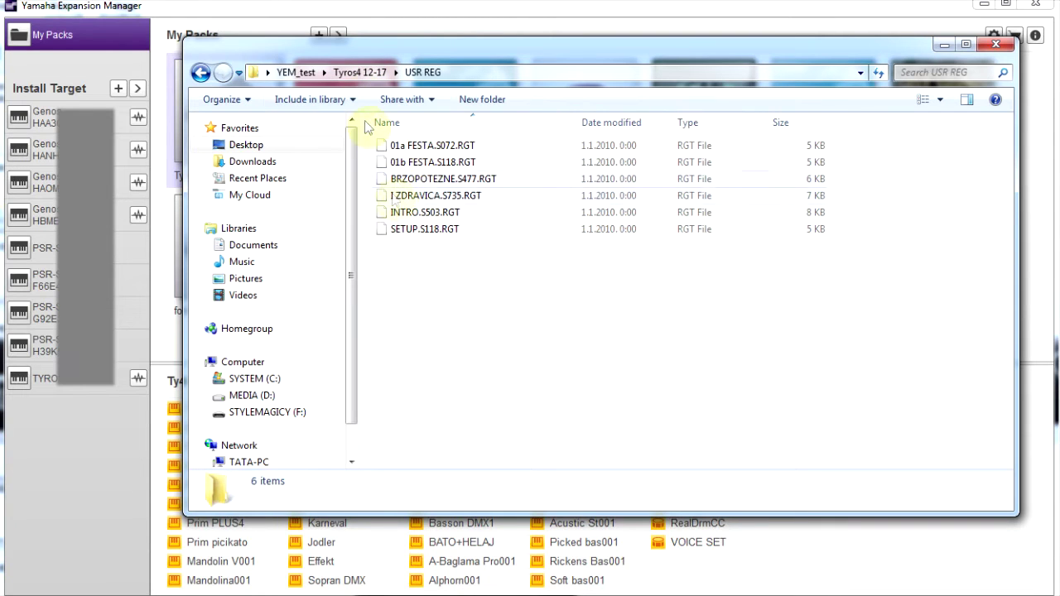
left_click(360, 73)
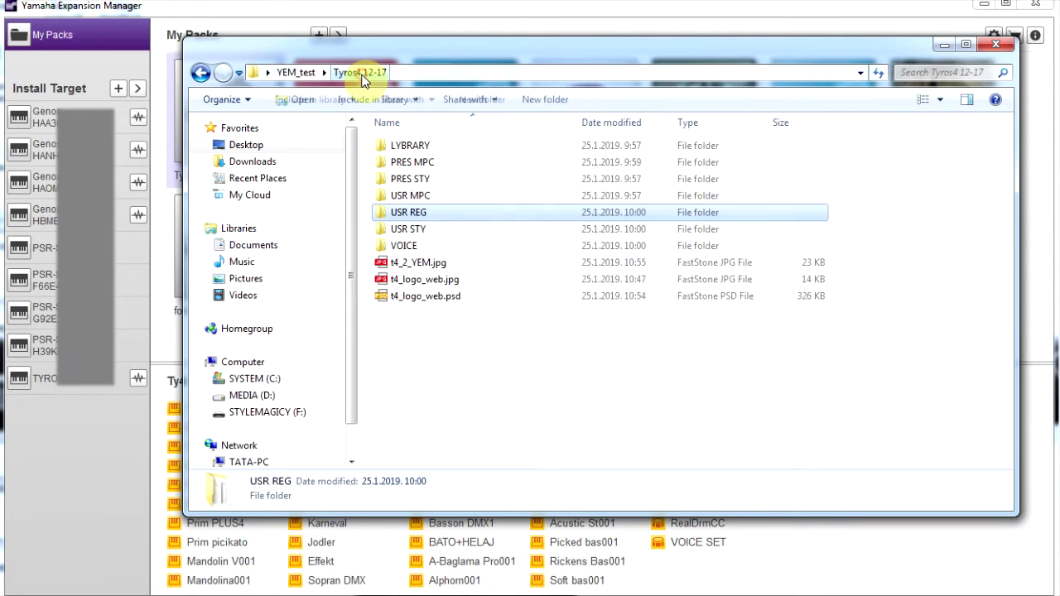
double_click(418, 196)
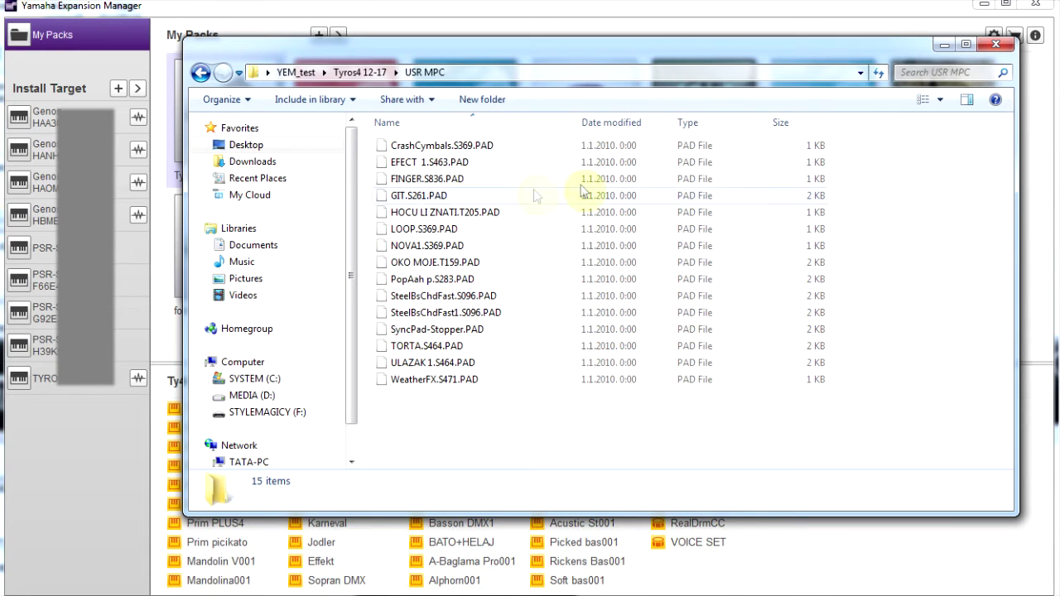
left_click(938, 45)
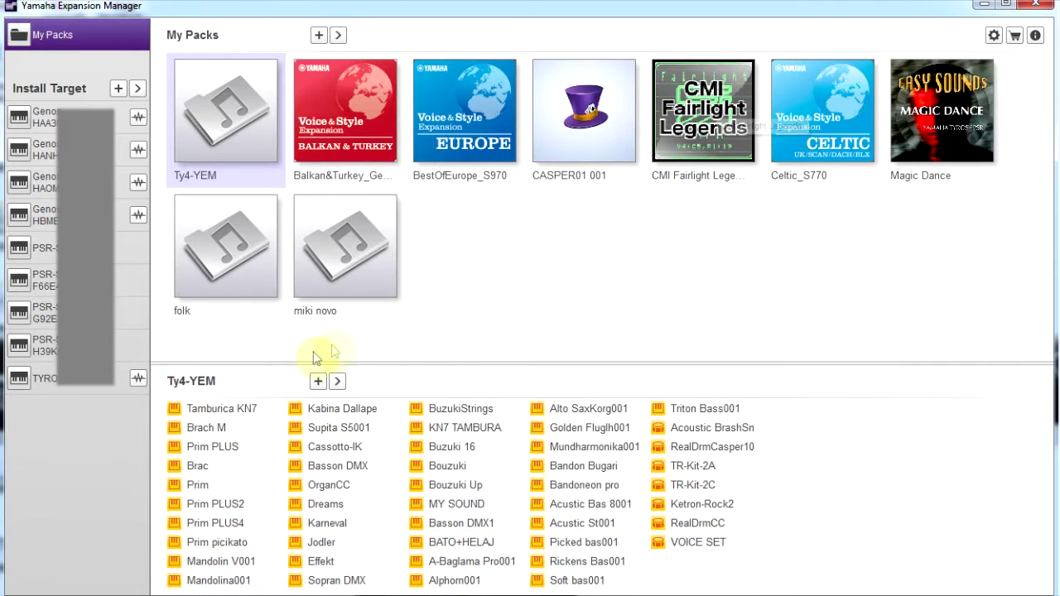
- Enlarge the pack's content area and import all style files from the USR STY folder into Ty4-YEM
left_click_drag(336, 364, 350, 220)
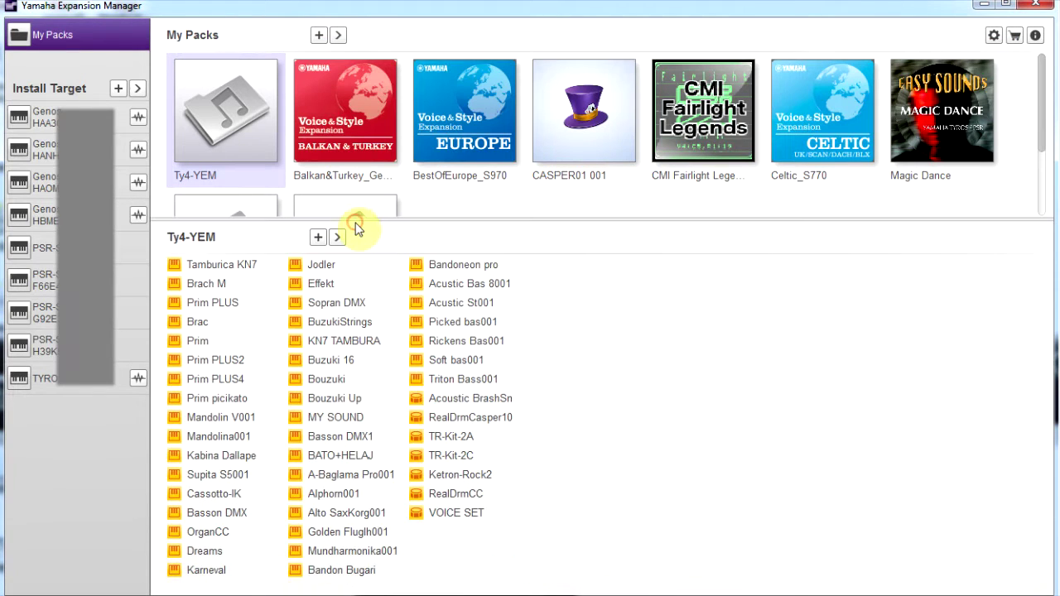
left_click(317, 239)
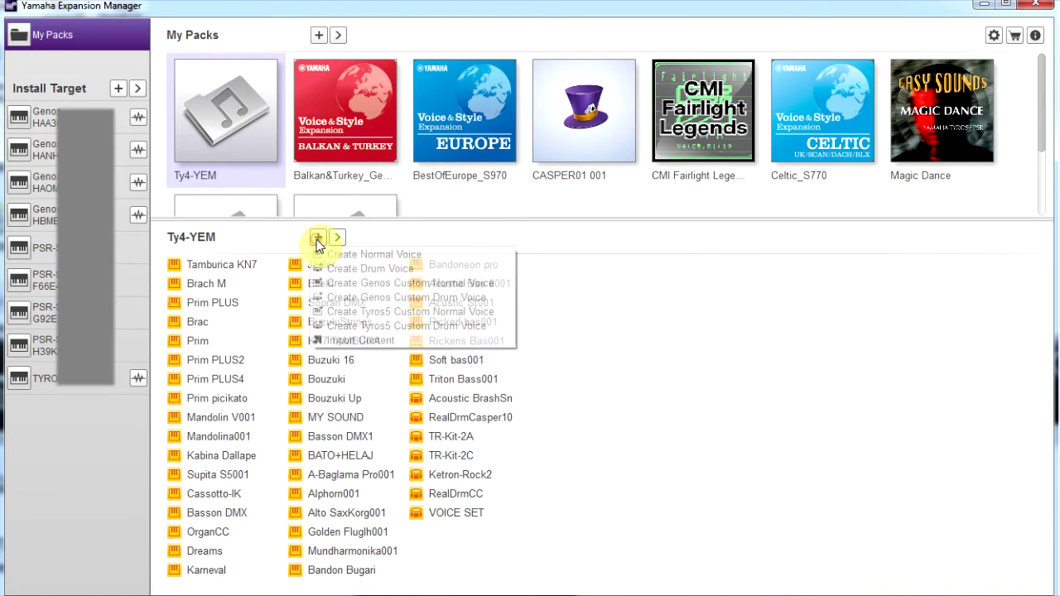
left_click(358, 340)
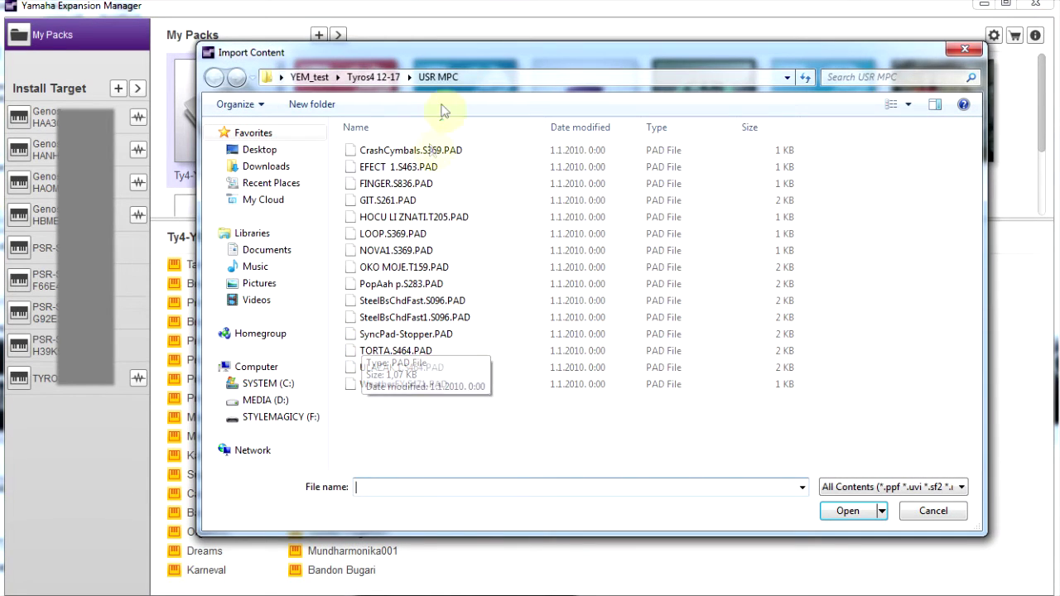
left_click(383, 78)
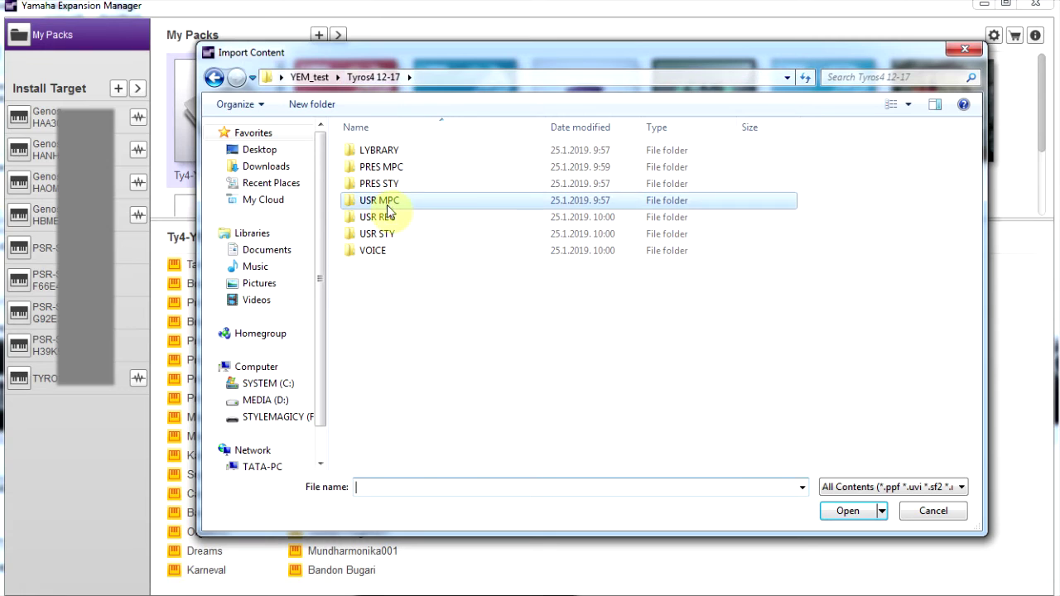
double_click(391, 237)
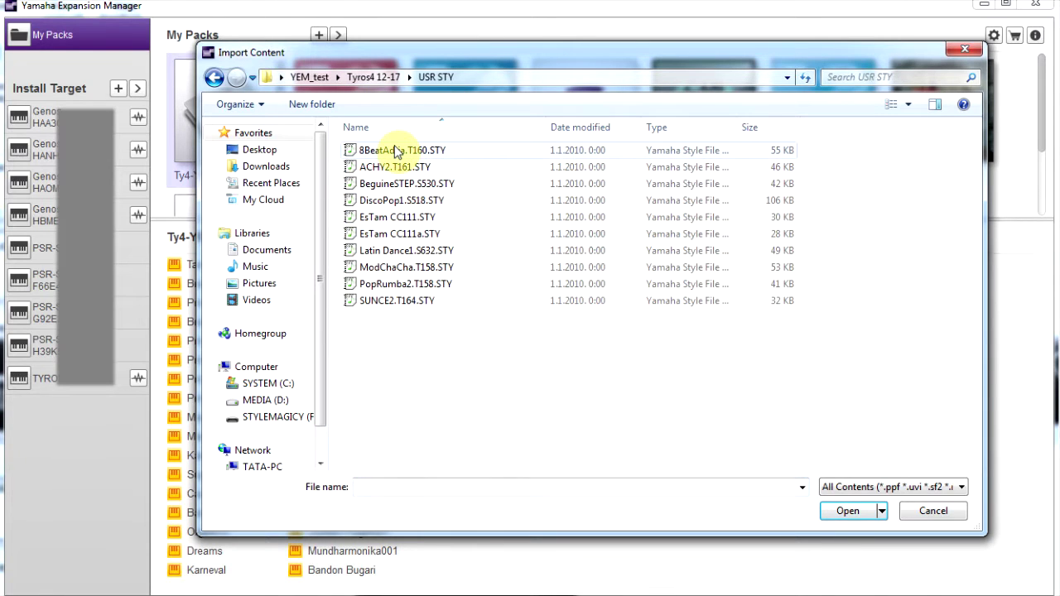
key("ctrl+a")
left_click(847, 511)
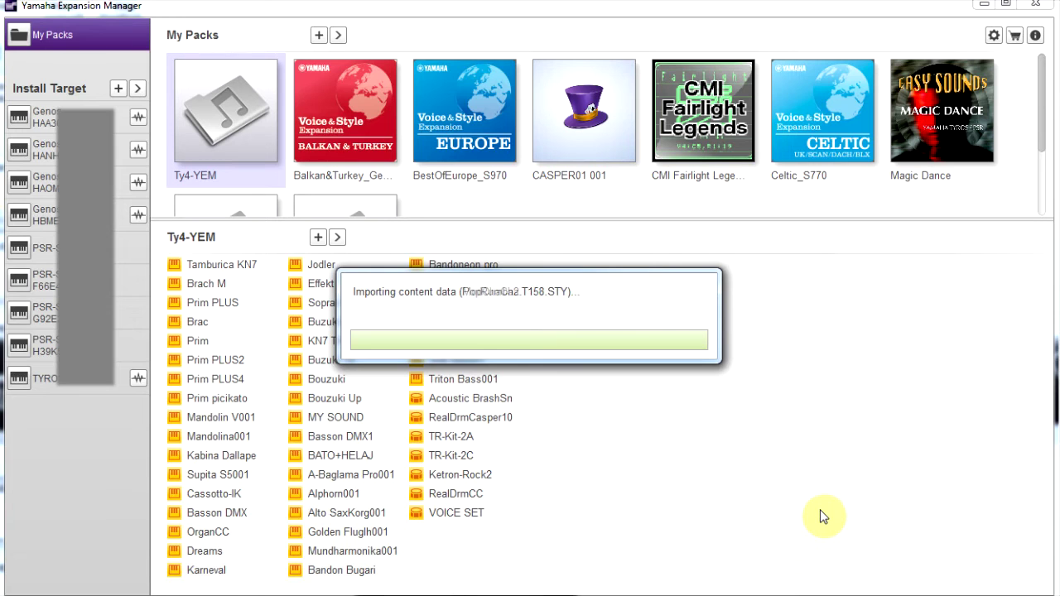
- Import all RGT registration files from the USR REG folder into the Ty4-YEM pack
left_click(319, 238)
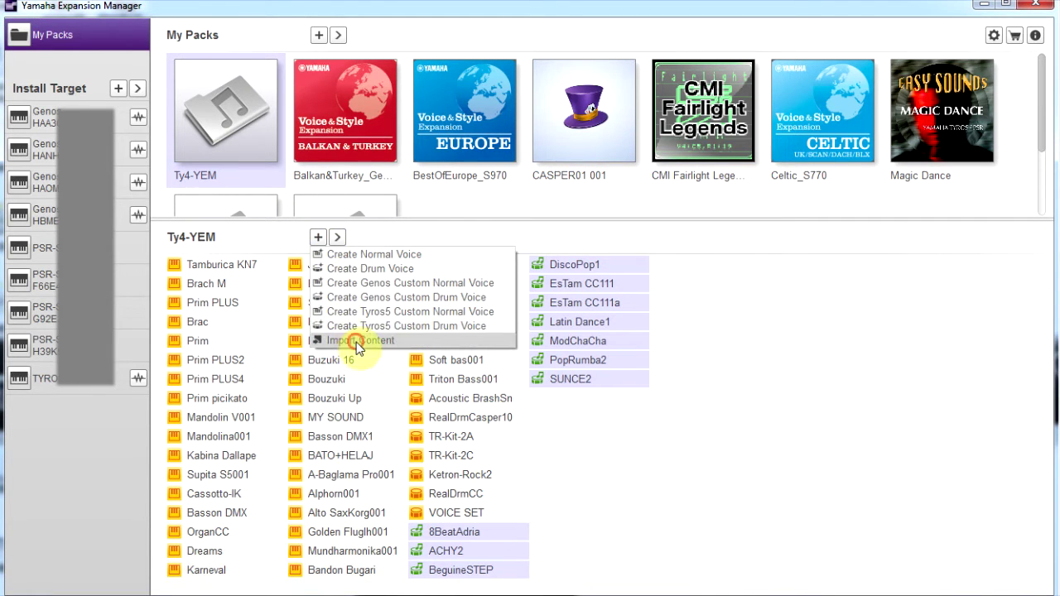
left_click(357, 341)
left_click(375, 78)
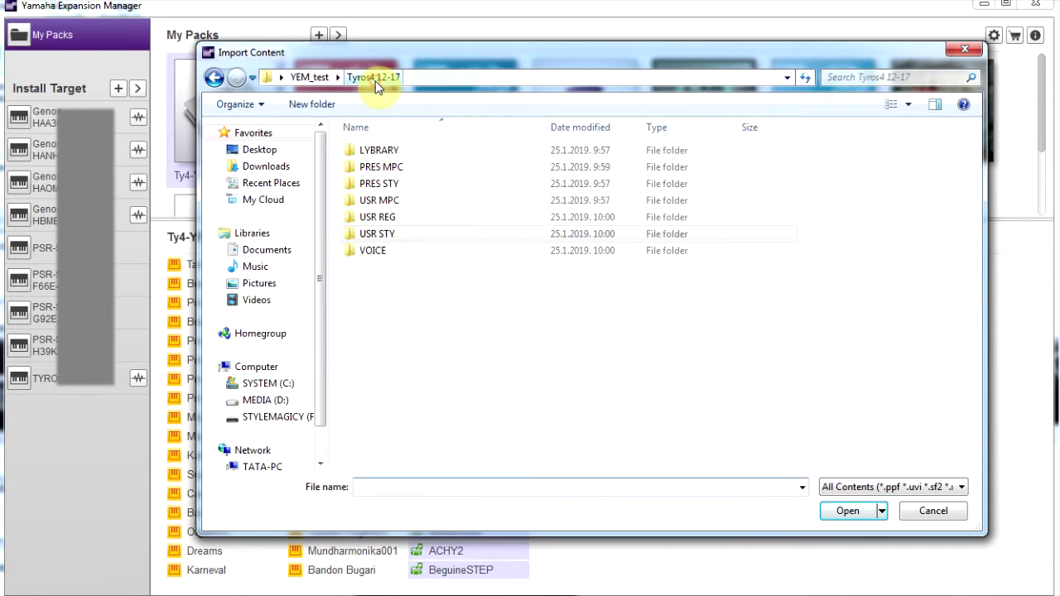
double_click(379, 217)
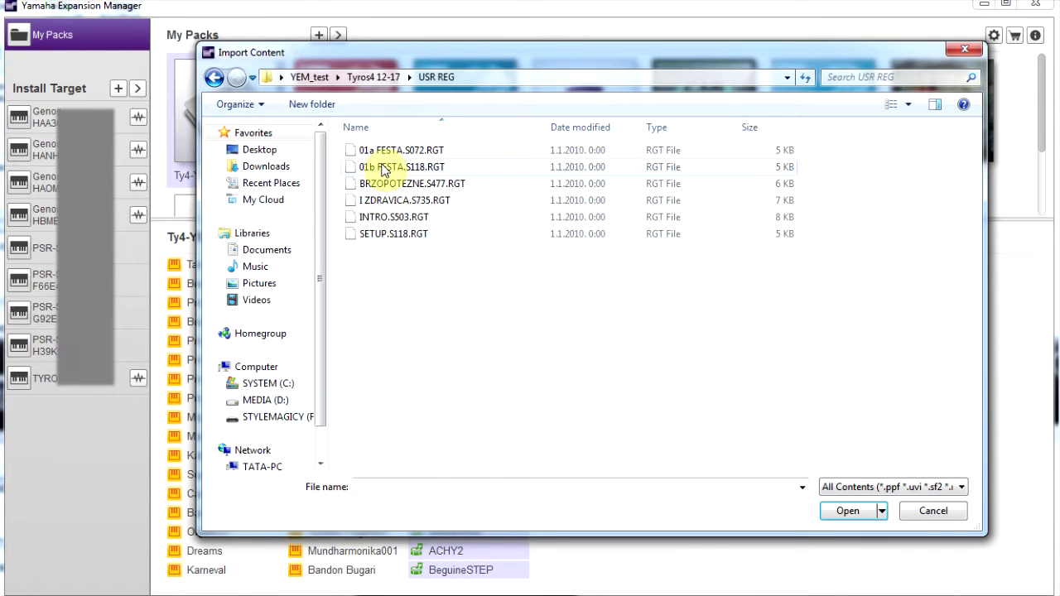
key("ctrl+a")
left_click(847, 513)
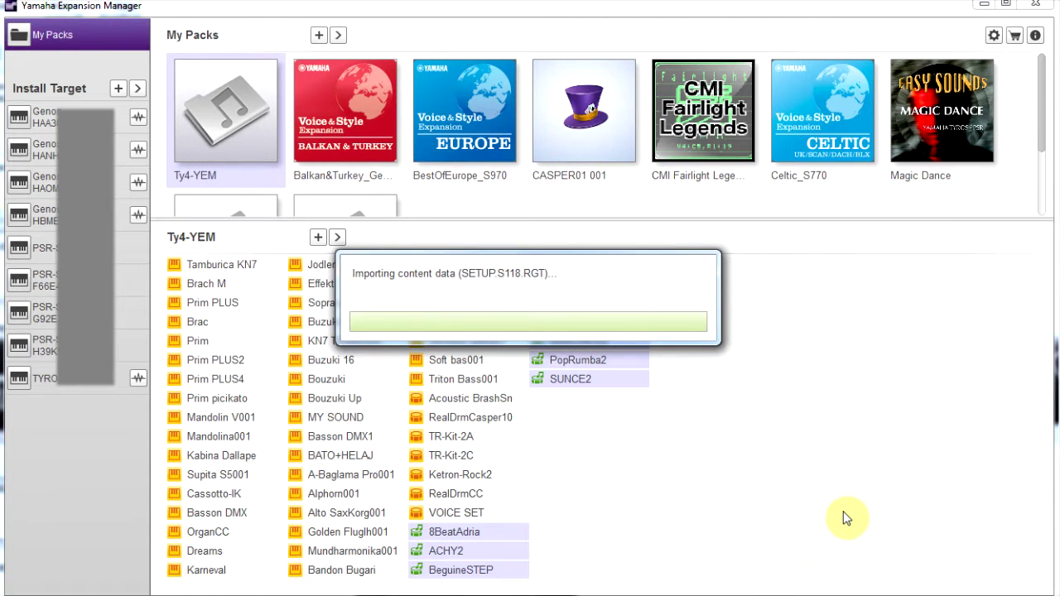
- Import all PAD multi pad files from the USR MPC folder of Tyros4 12-17 into the Ty4-YEM pack
left_click(318, 239)
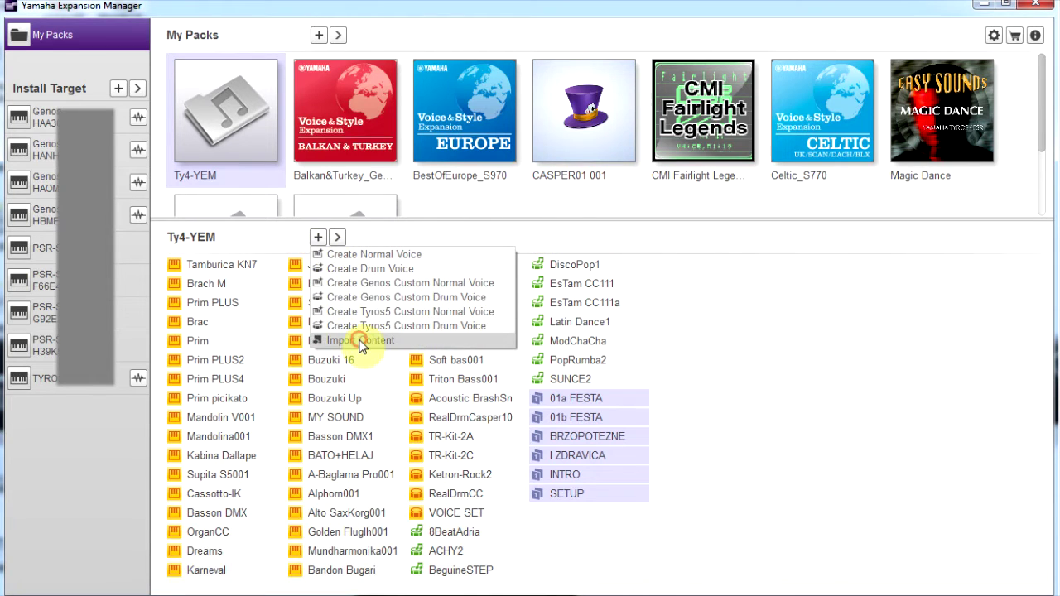
left_click(358, 339)
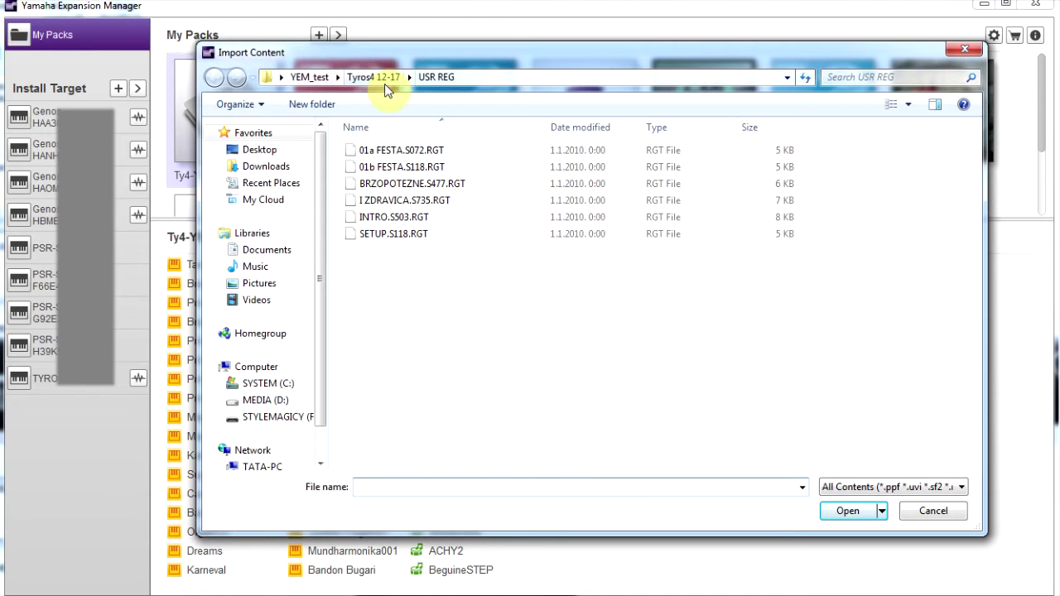
left_click(386, 83)
double_click(389, 200)
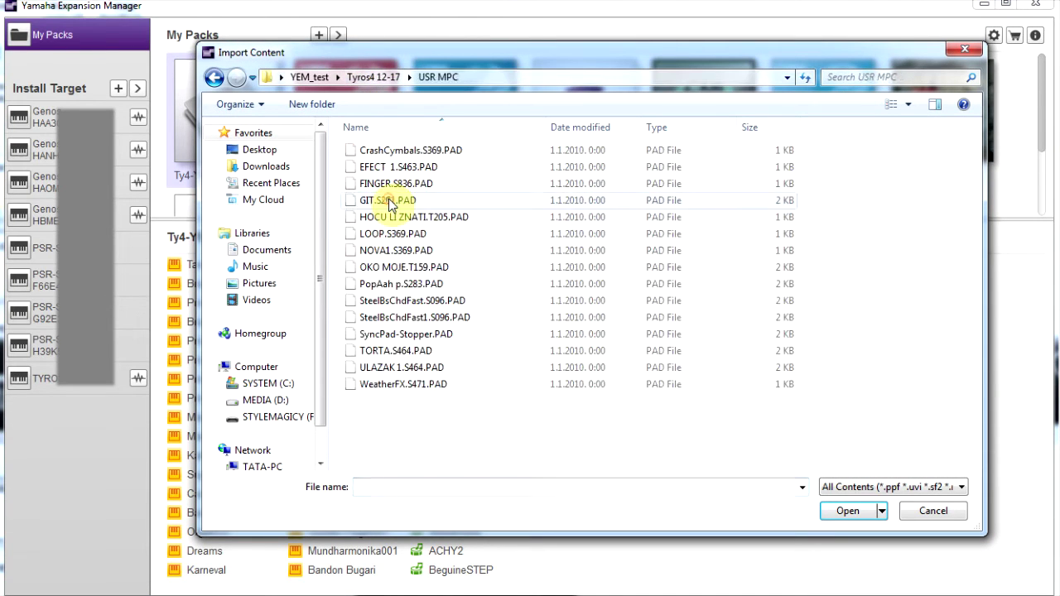
left_click(843, 512)
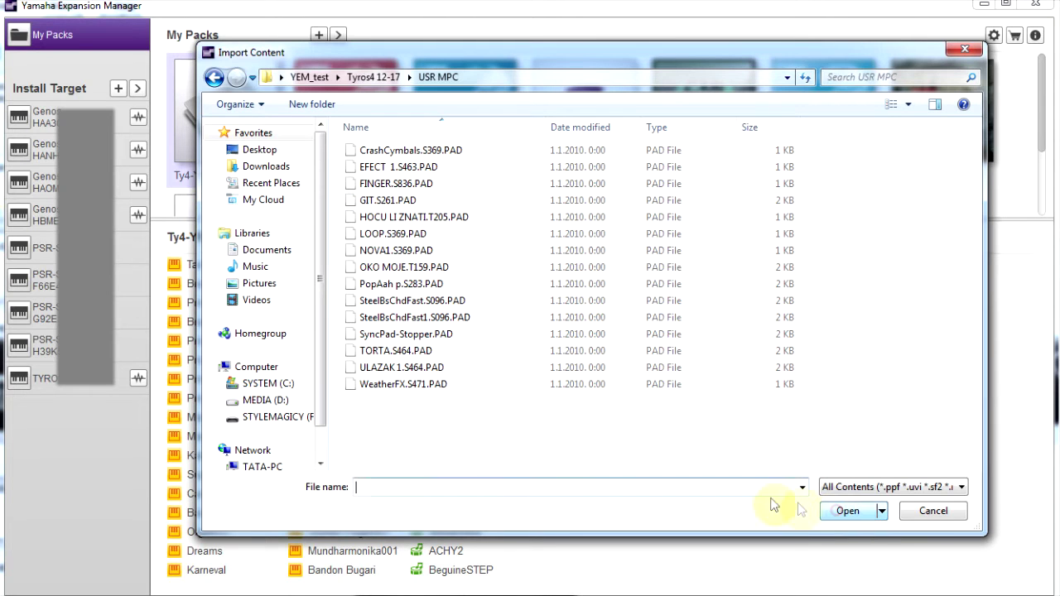
left_click(369, 234)
key("ctrl+a")
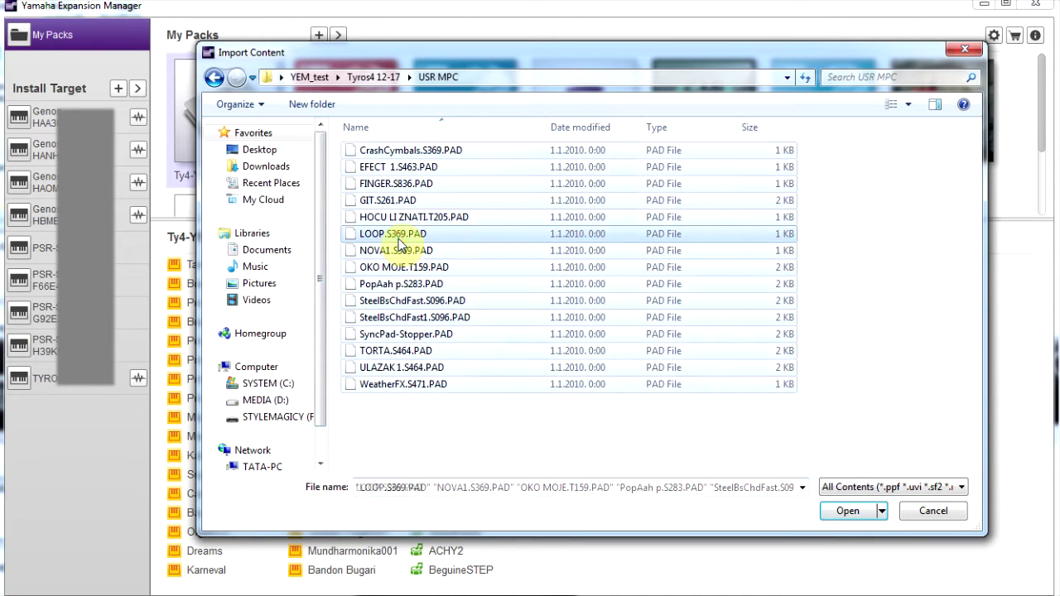
left_click(841, 510)
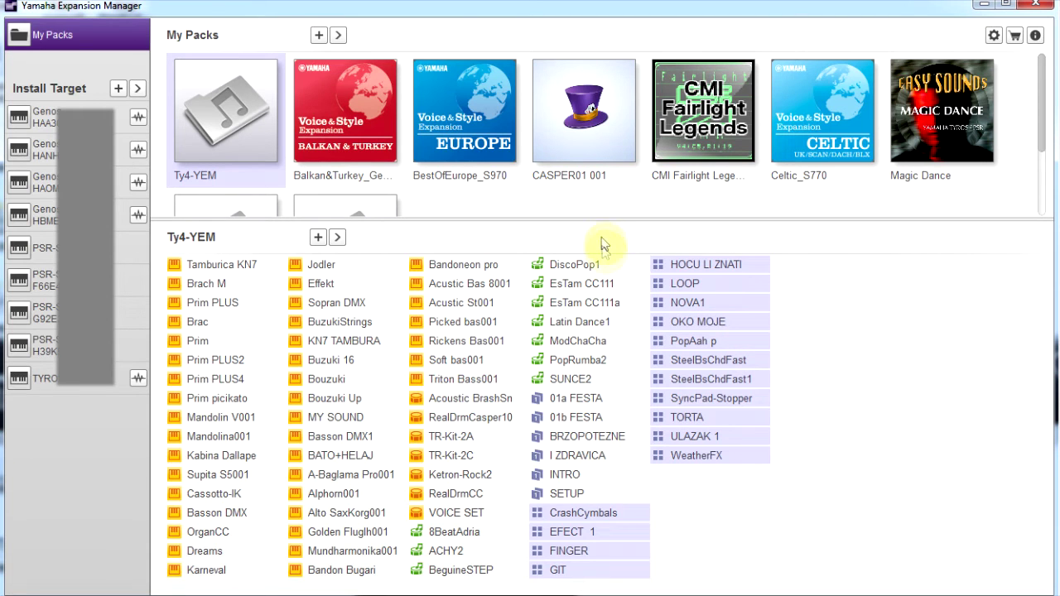
- Enlarge the My Packs area and set t4_2_YEM.jpg from the Tyros4 12-17 folder as the Ty4-YEM pack's image
left_click_drag(602, 221, 611, 294)
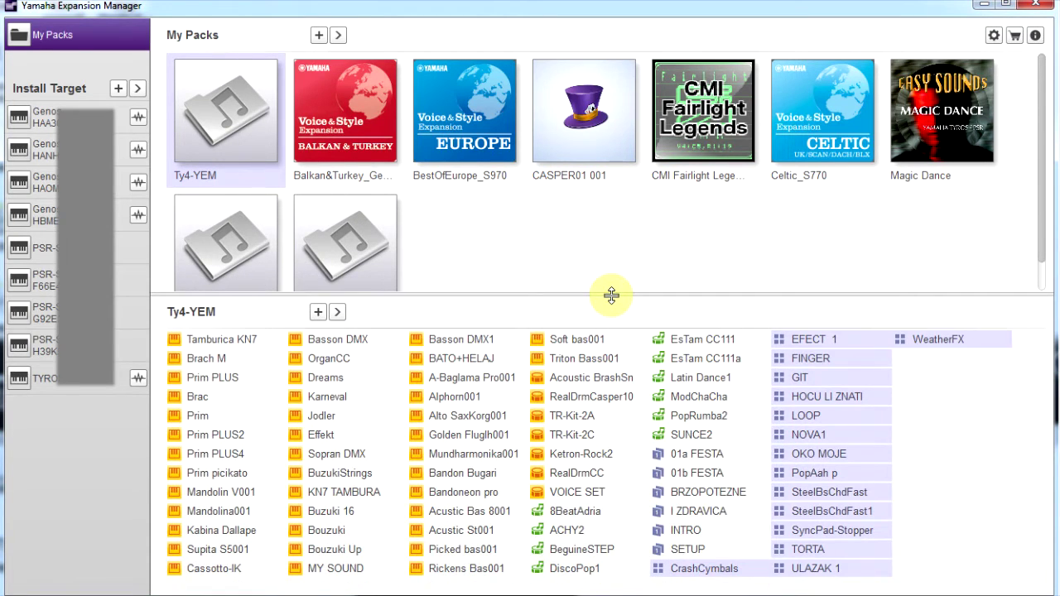
double_click(227, 104)
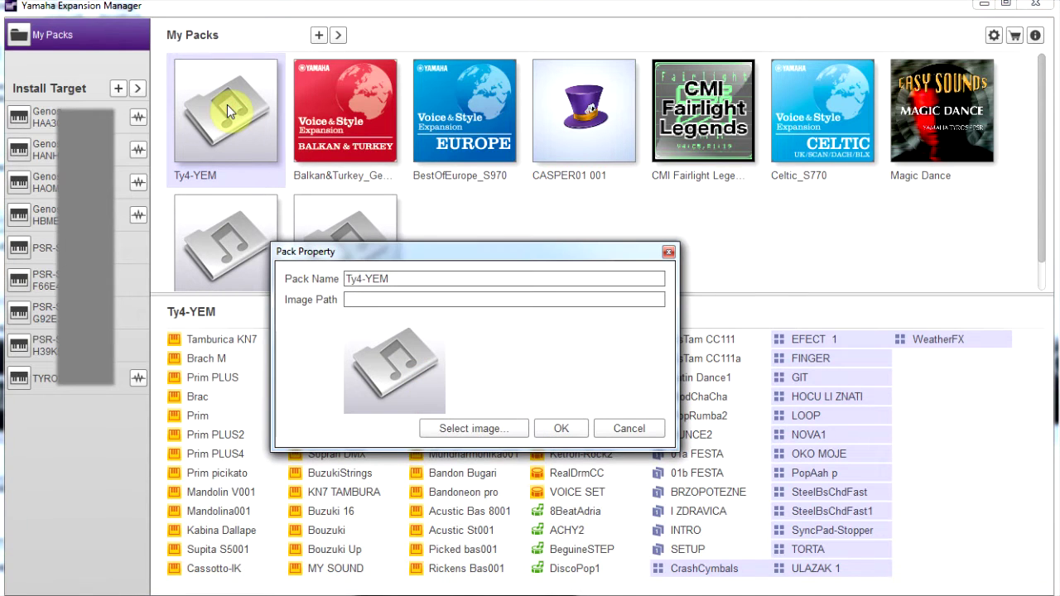
left_click(459, 427)
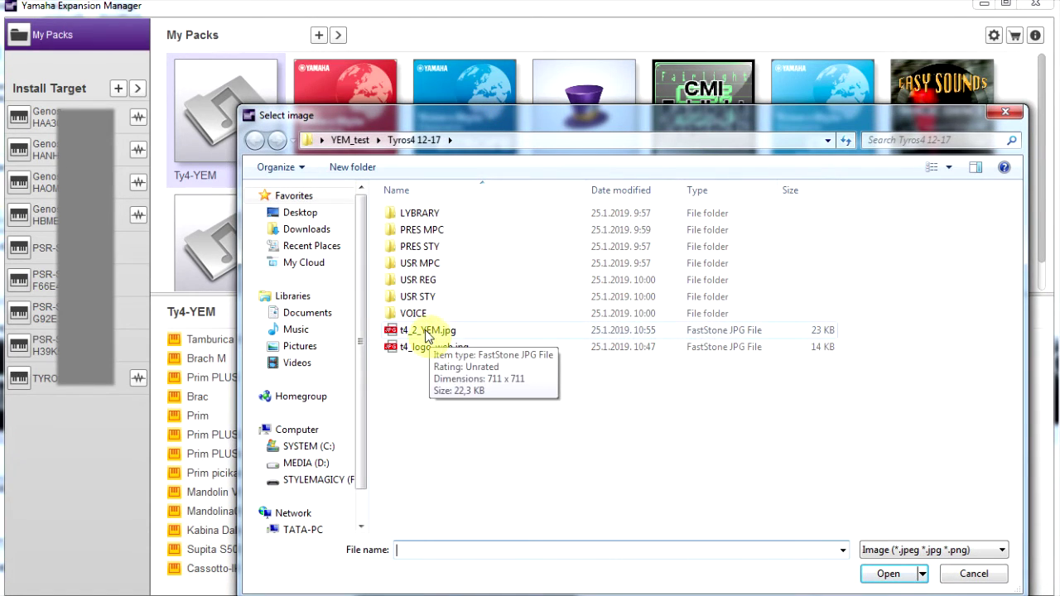
left_click(426, 331)
left_click(888, 573)
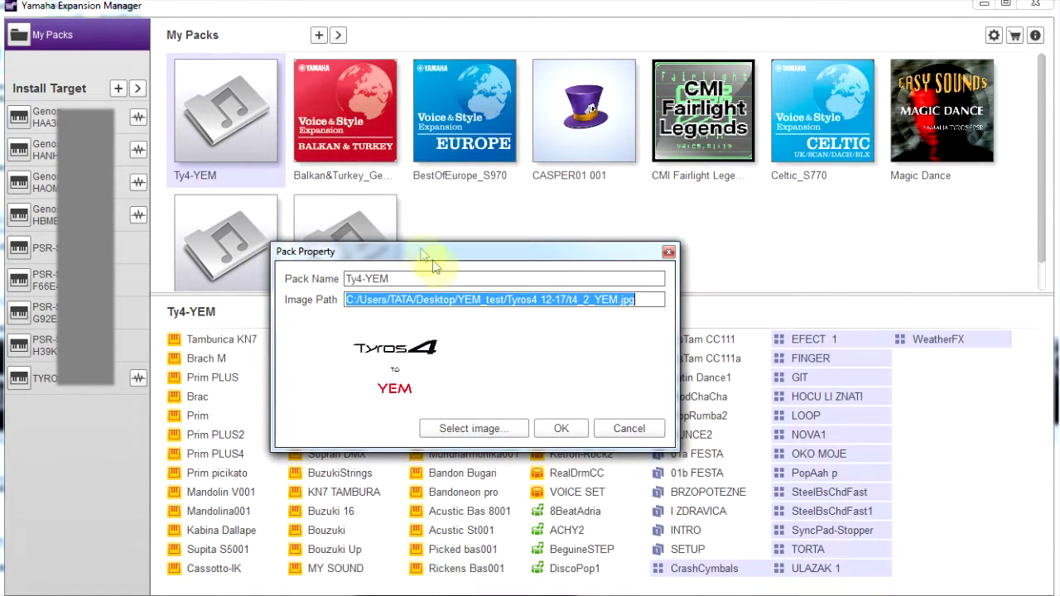
left_click(560, 429)
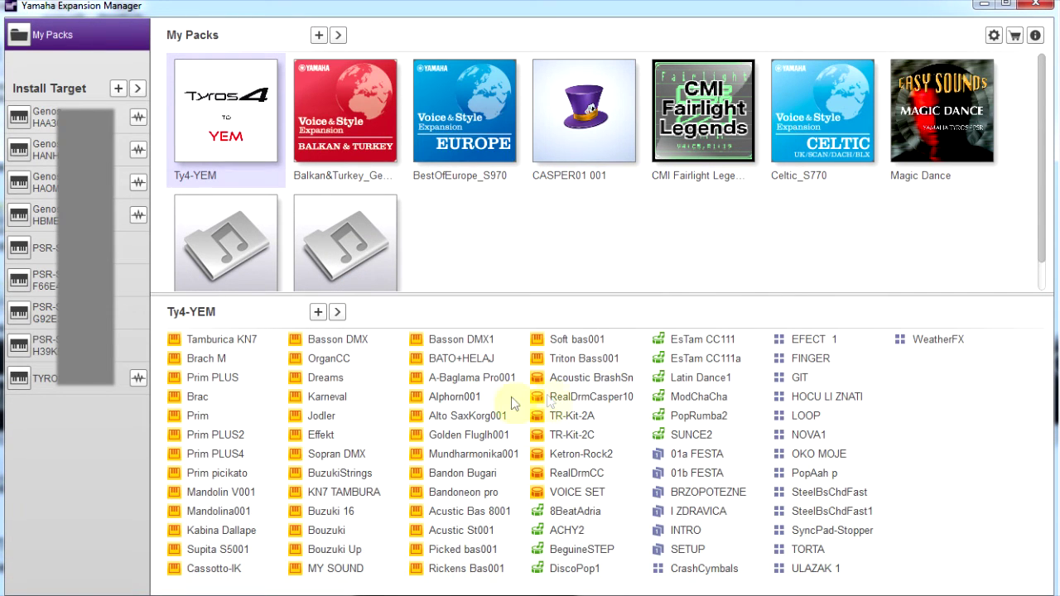
- Check which Bank Select LSB slot the Ty4-YEM pack occupies, and close the overview
left_click(338, 38)
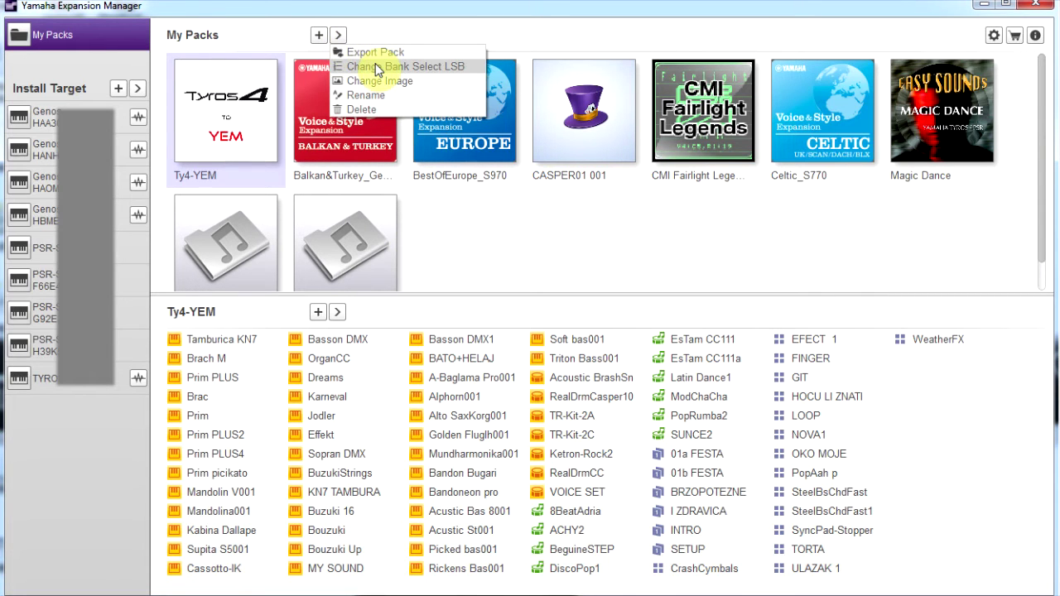
left_click(377, 67)
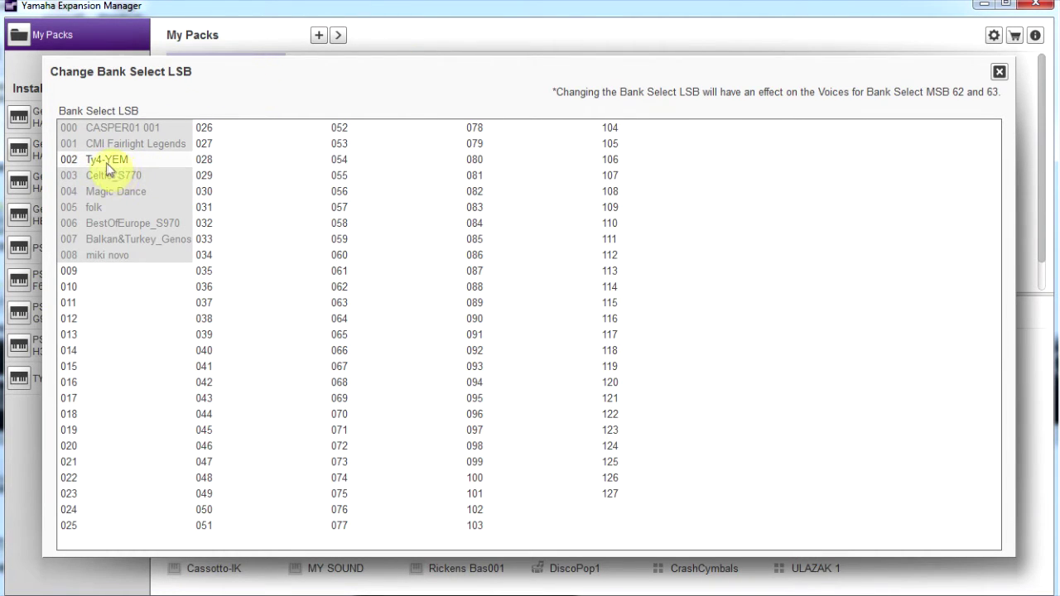
left_click(999, 74)
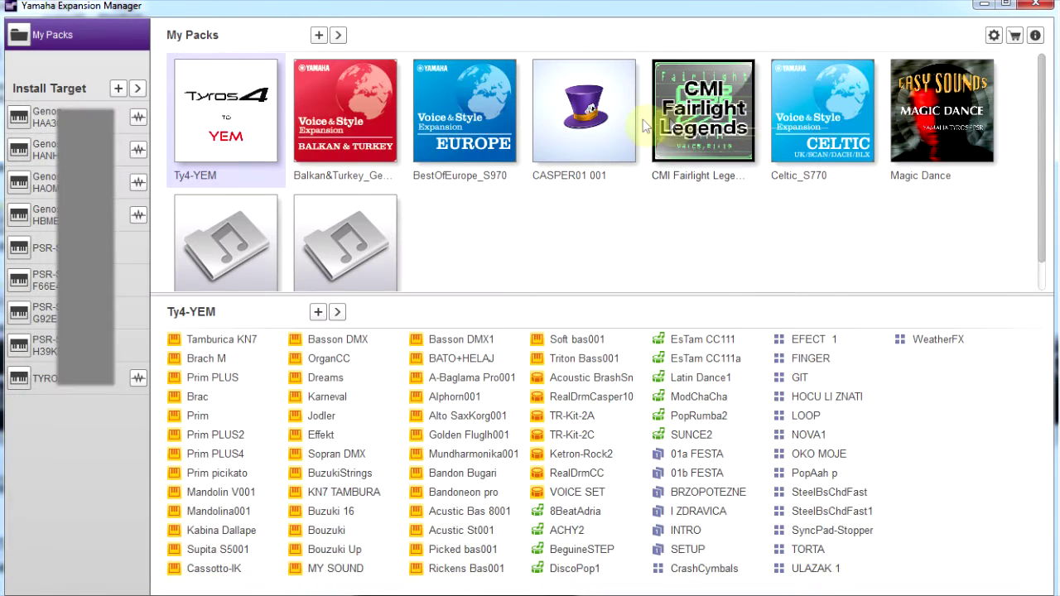
- Move the CASPER01 001 pack to Bank Select LSB 026 and save the change
left_click(605, 115)
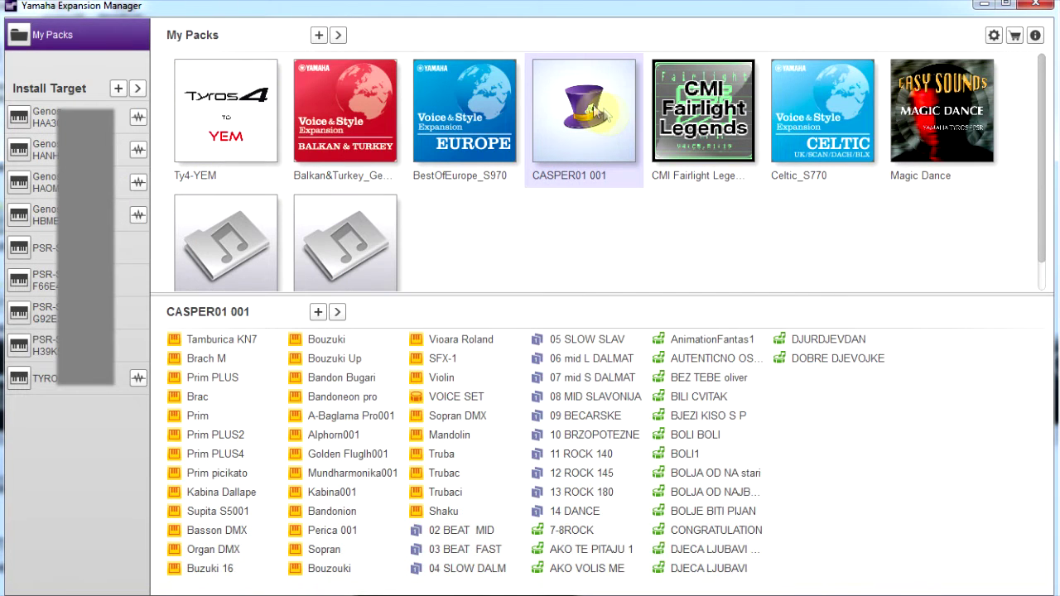
left_click(341, 37)
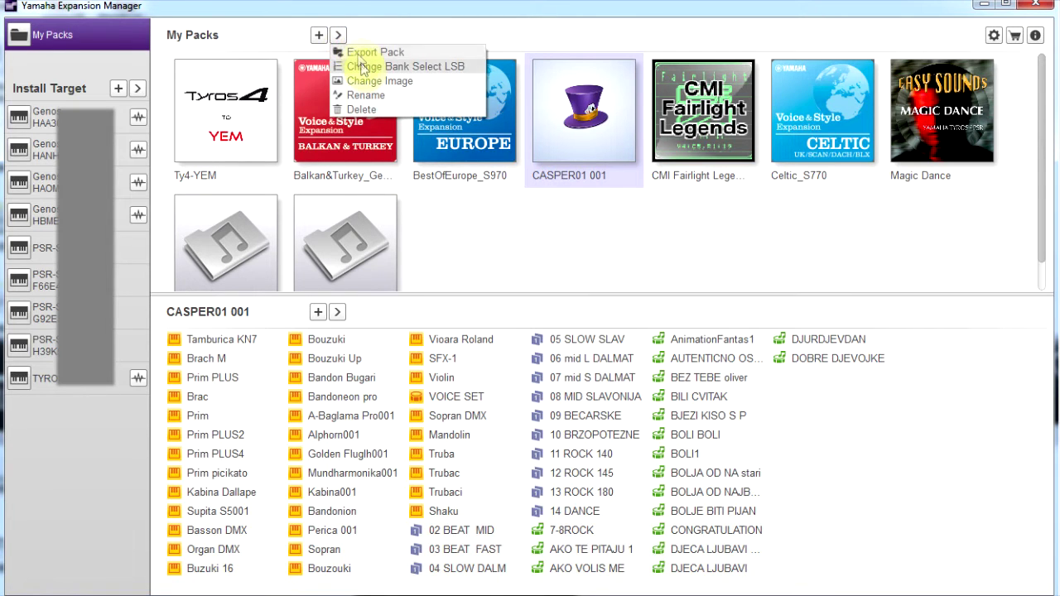
left_click(362, 68)
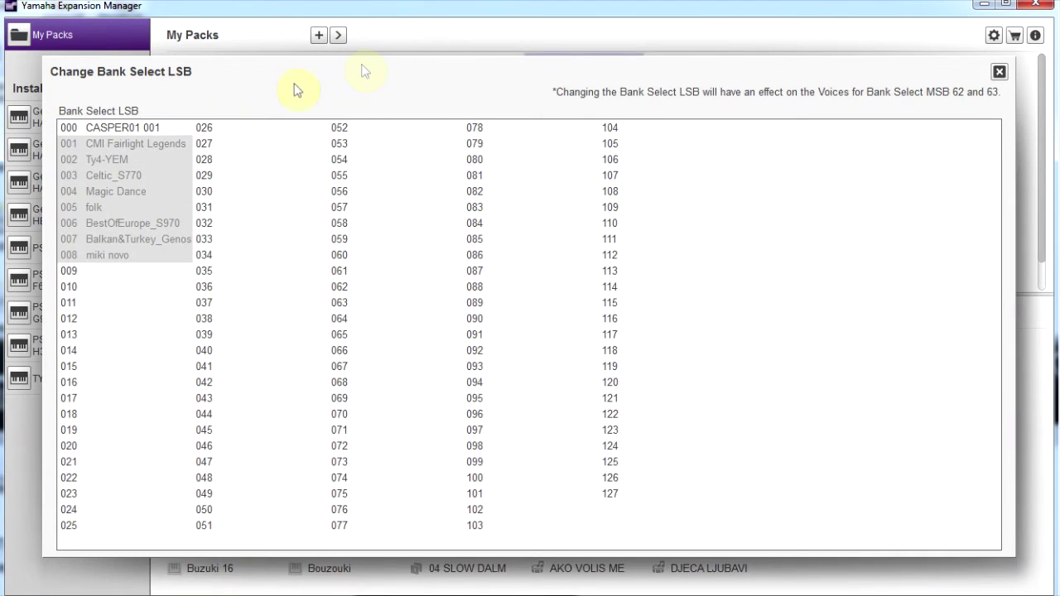
left_click_drag(94, 132, 243, 141)
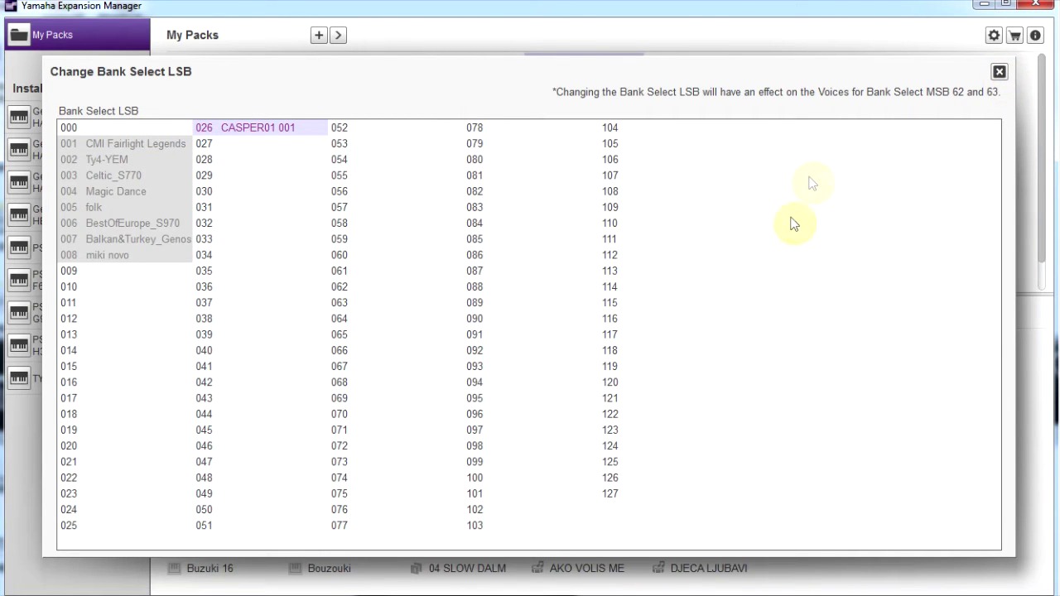
left_click(534, 325)
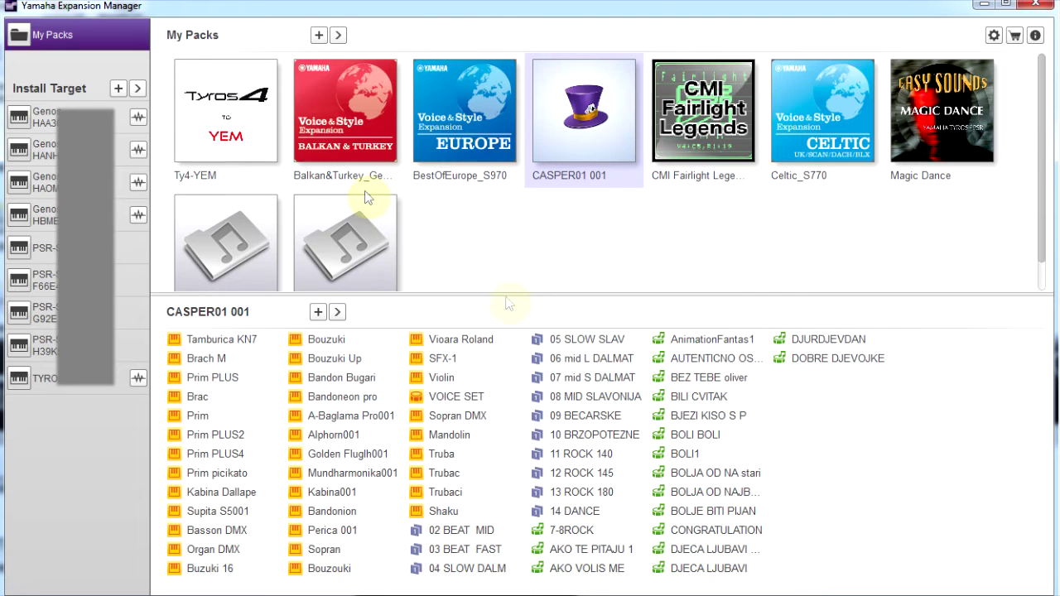
- Move the Ty4-YEM pack to Bank Select LSB 000 and save the change
left_click(236, 108)
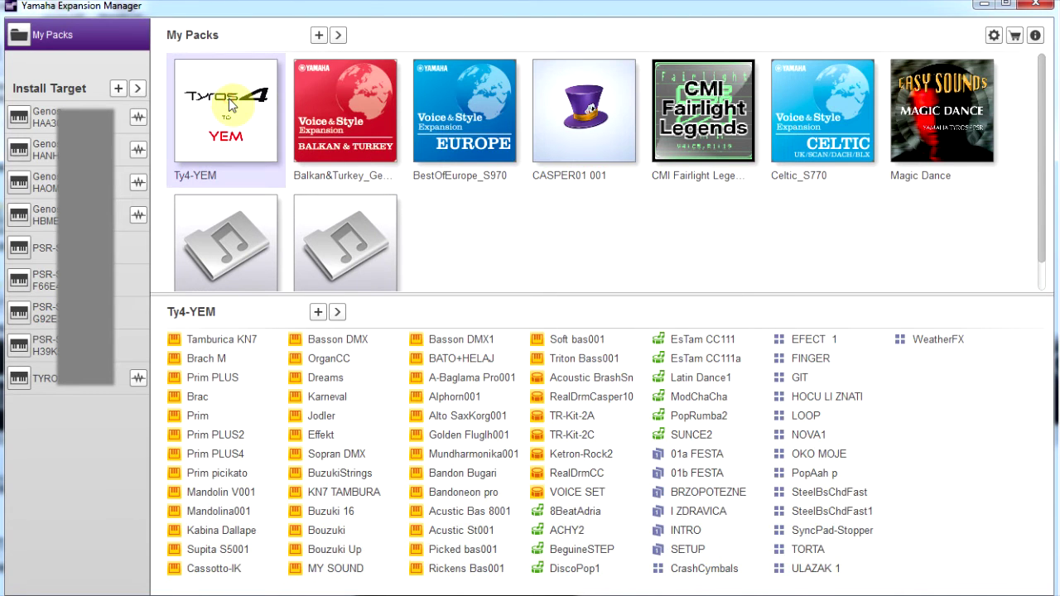
left_click(338, 35)
left_click(383, 66)
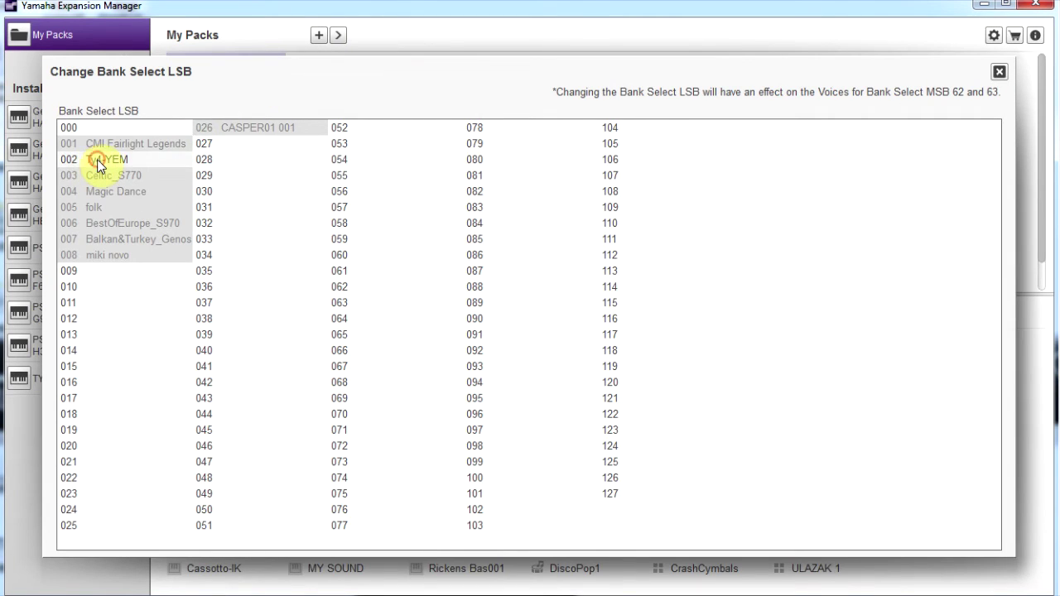
left_click_drag(97, 159, 83, 129)
left_click_drag(124, 131, 99, 132)
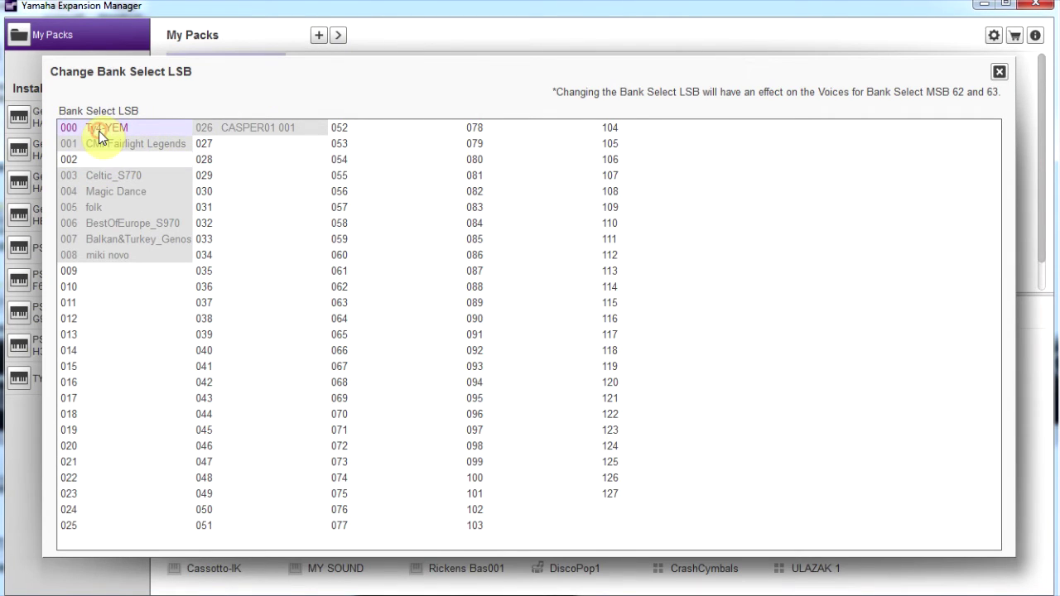
left_click(999, 73)
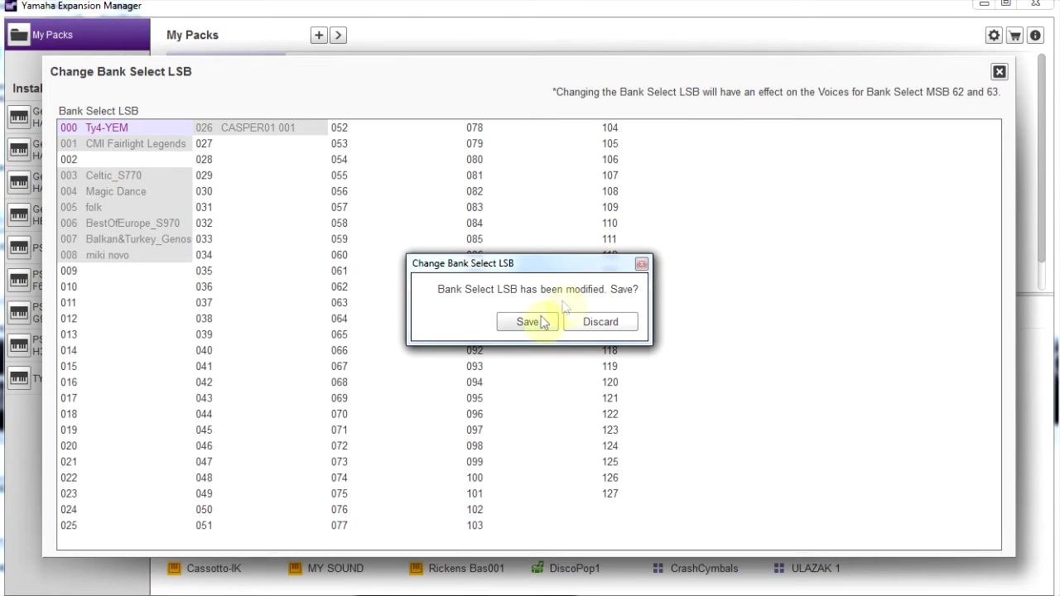
left_click(528, 322)
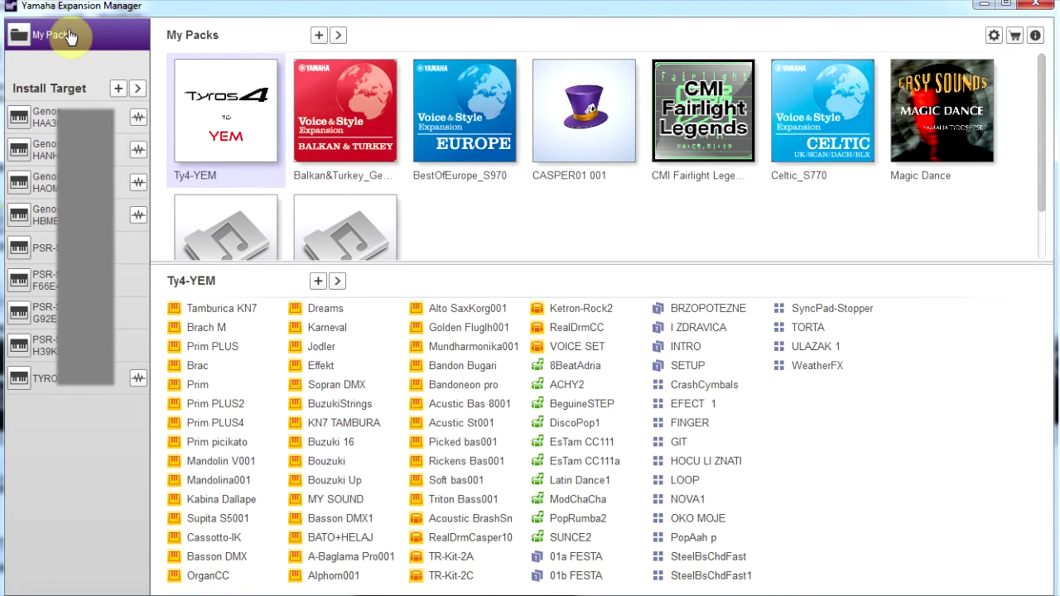
- Save the Ty4-YEM pack for the third Genos install target as pack installation file TY4-YEM.ppi in the YEM tut folder
left_click(37, 182)
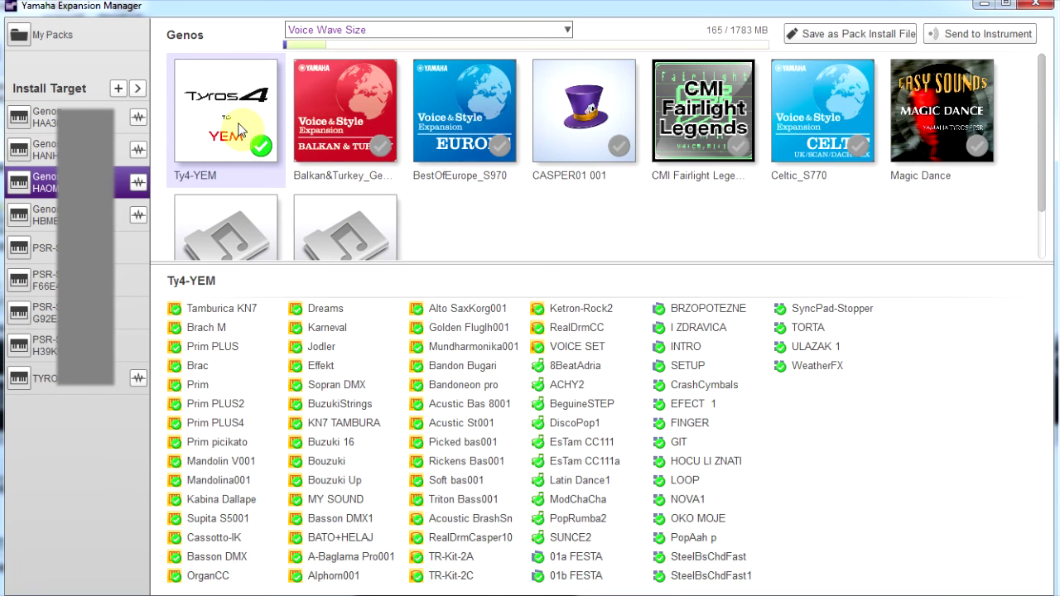
left_click(807, 37)
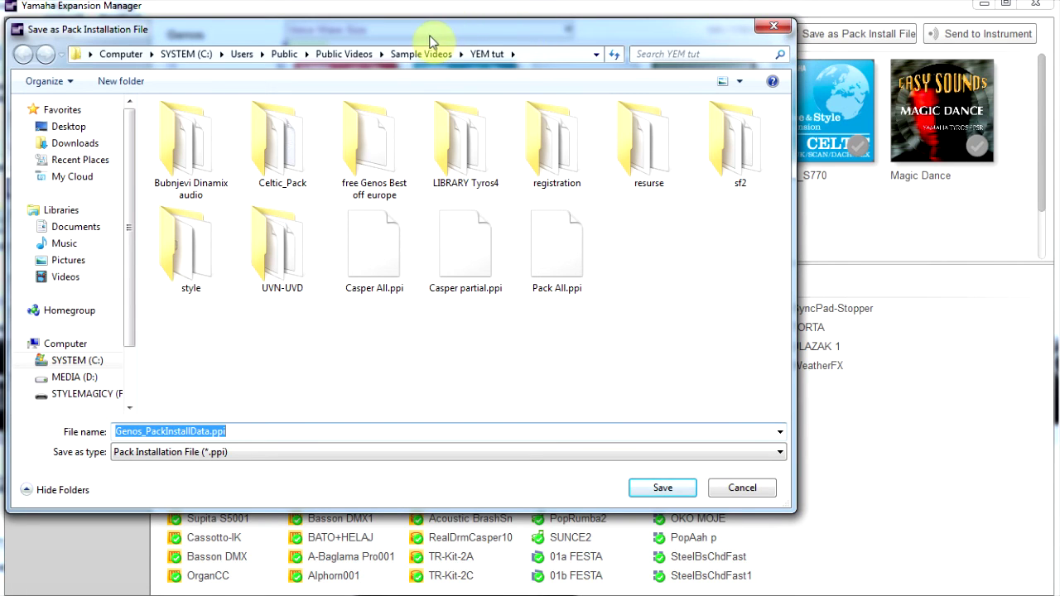
left_click_drag(429, 36, 589, 39)
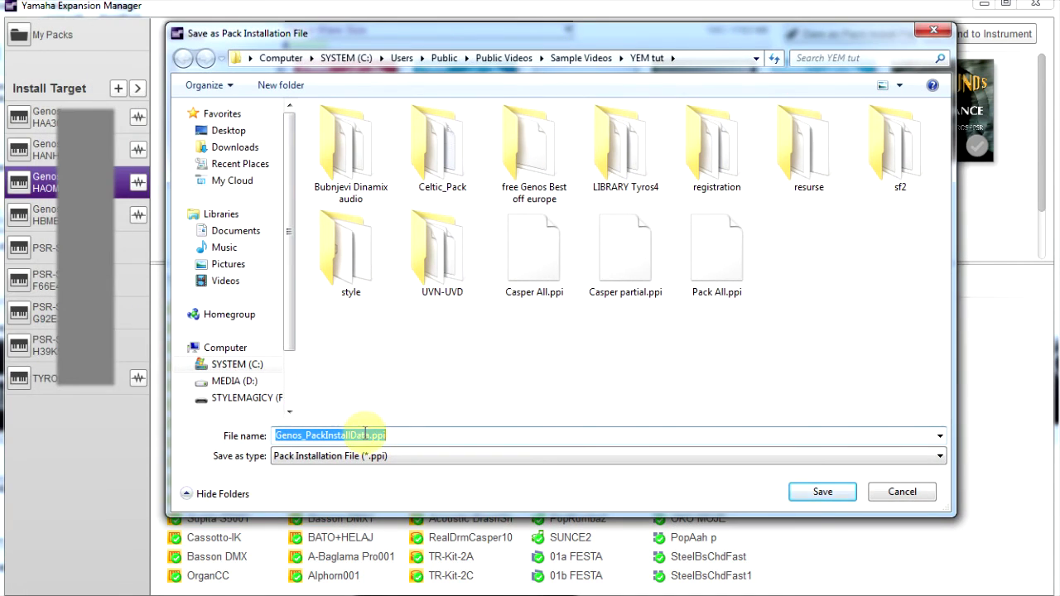
left_click_drag(369, 435, 247, 447)
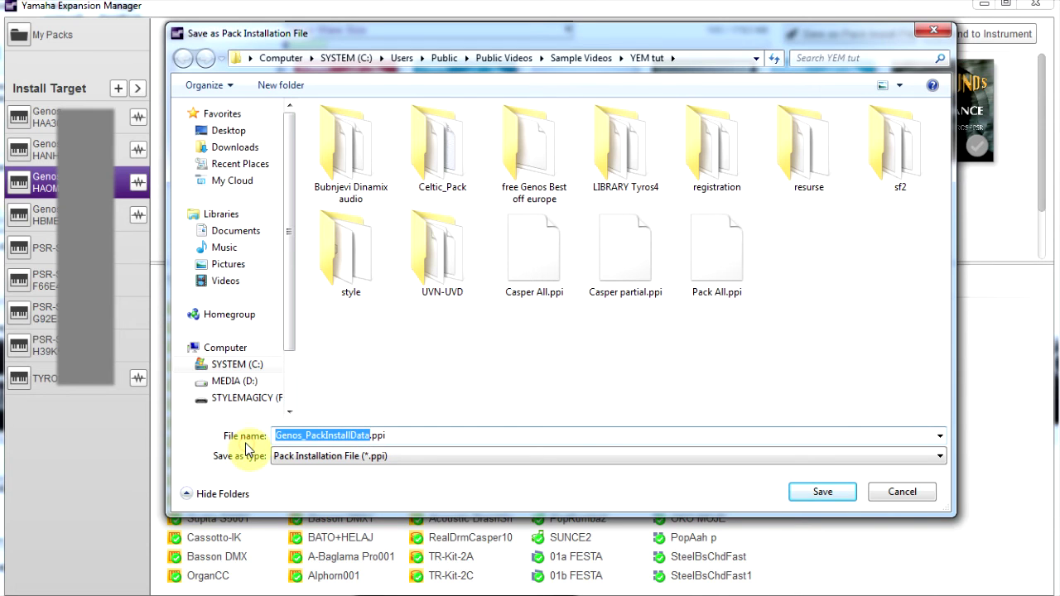
type("TY4")
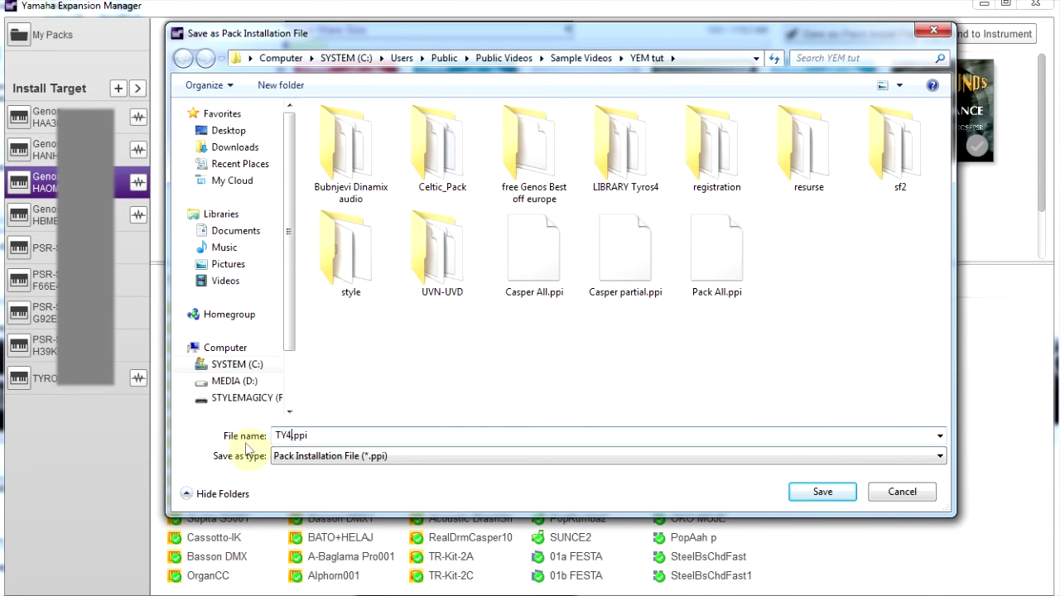
type("-")
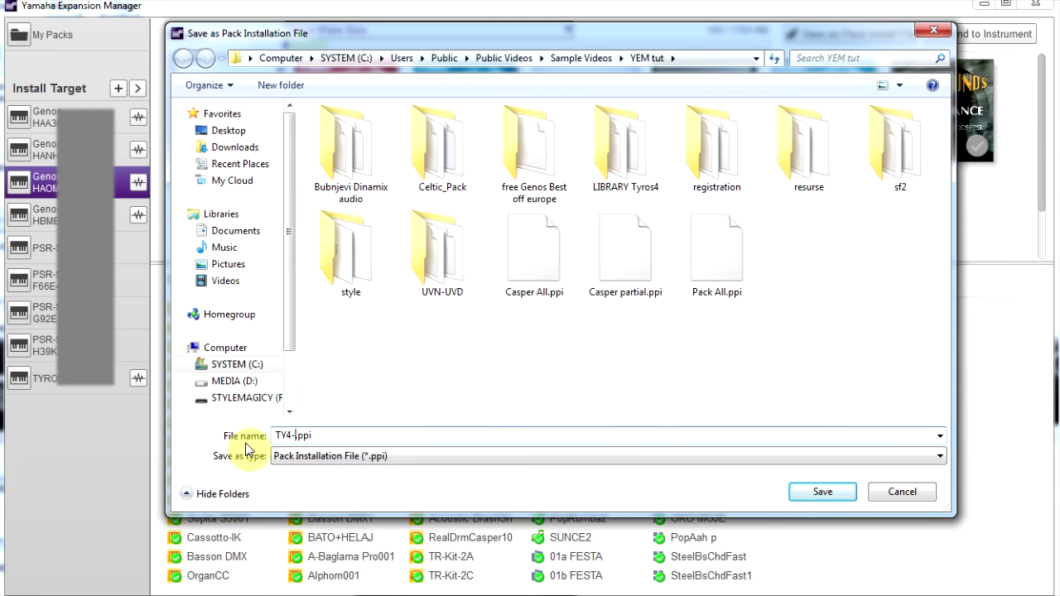
type("YEM")
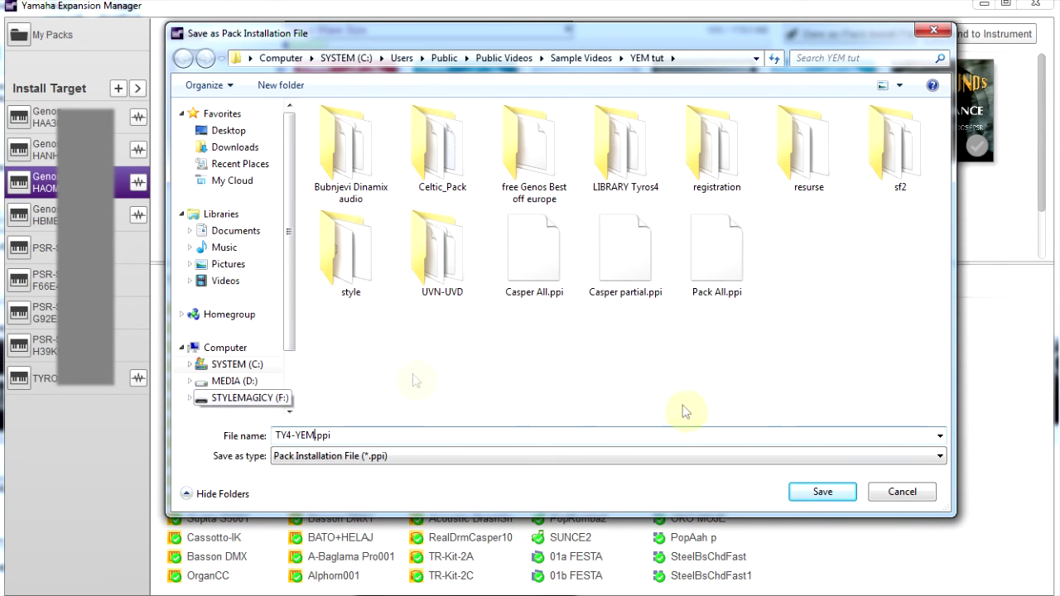
left_click(828, 494)
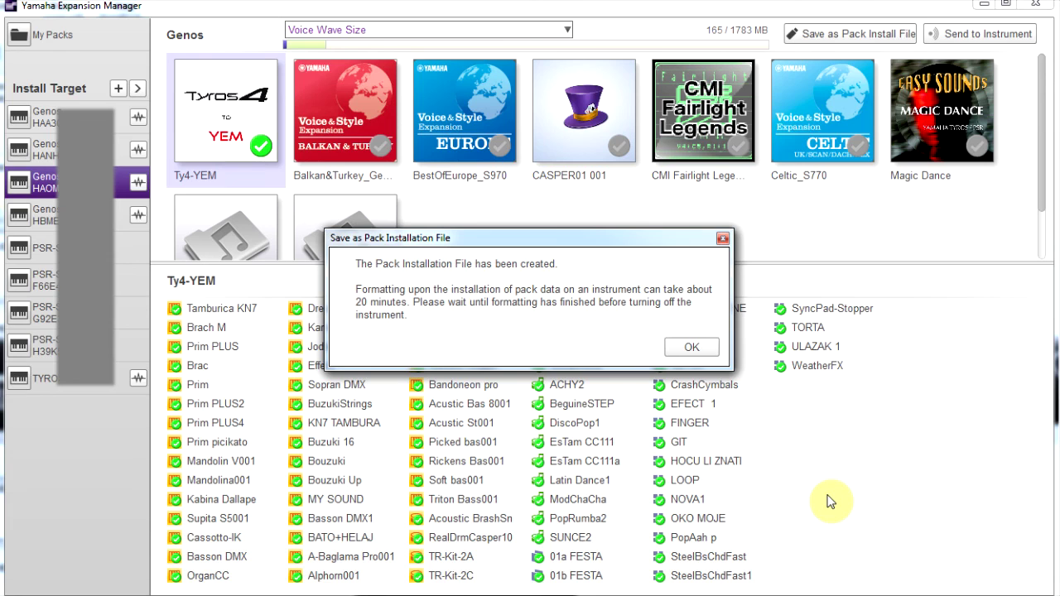
left_click(696, 348)
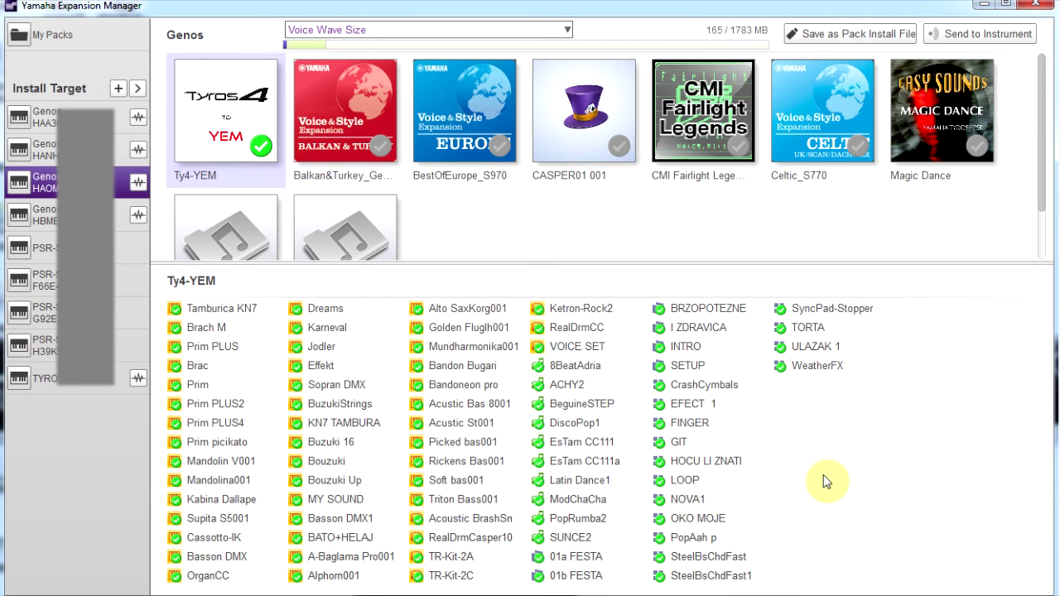